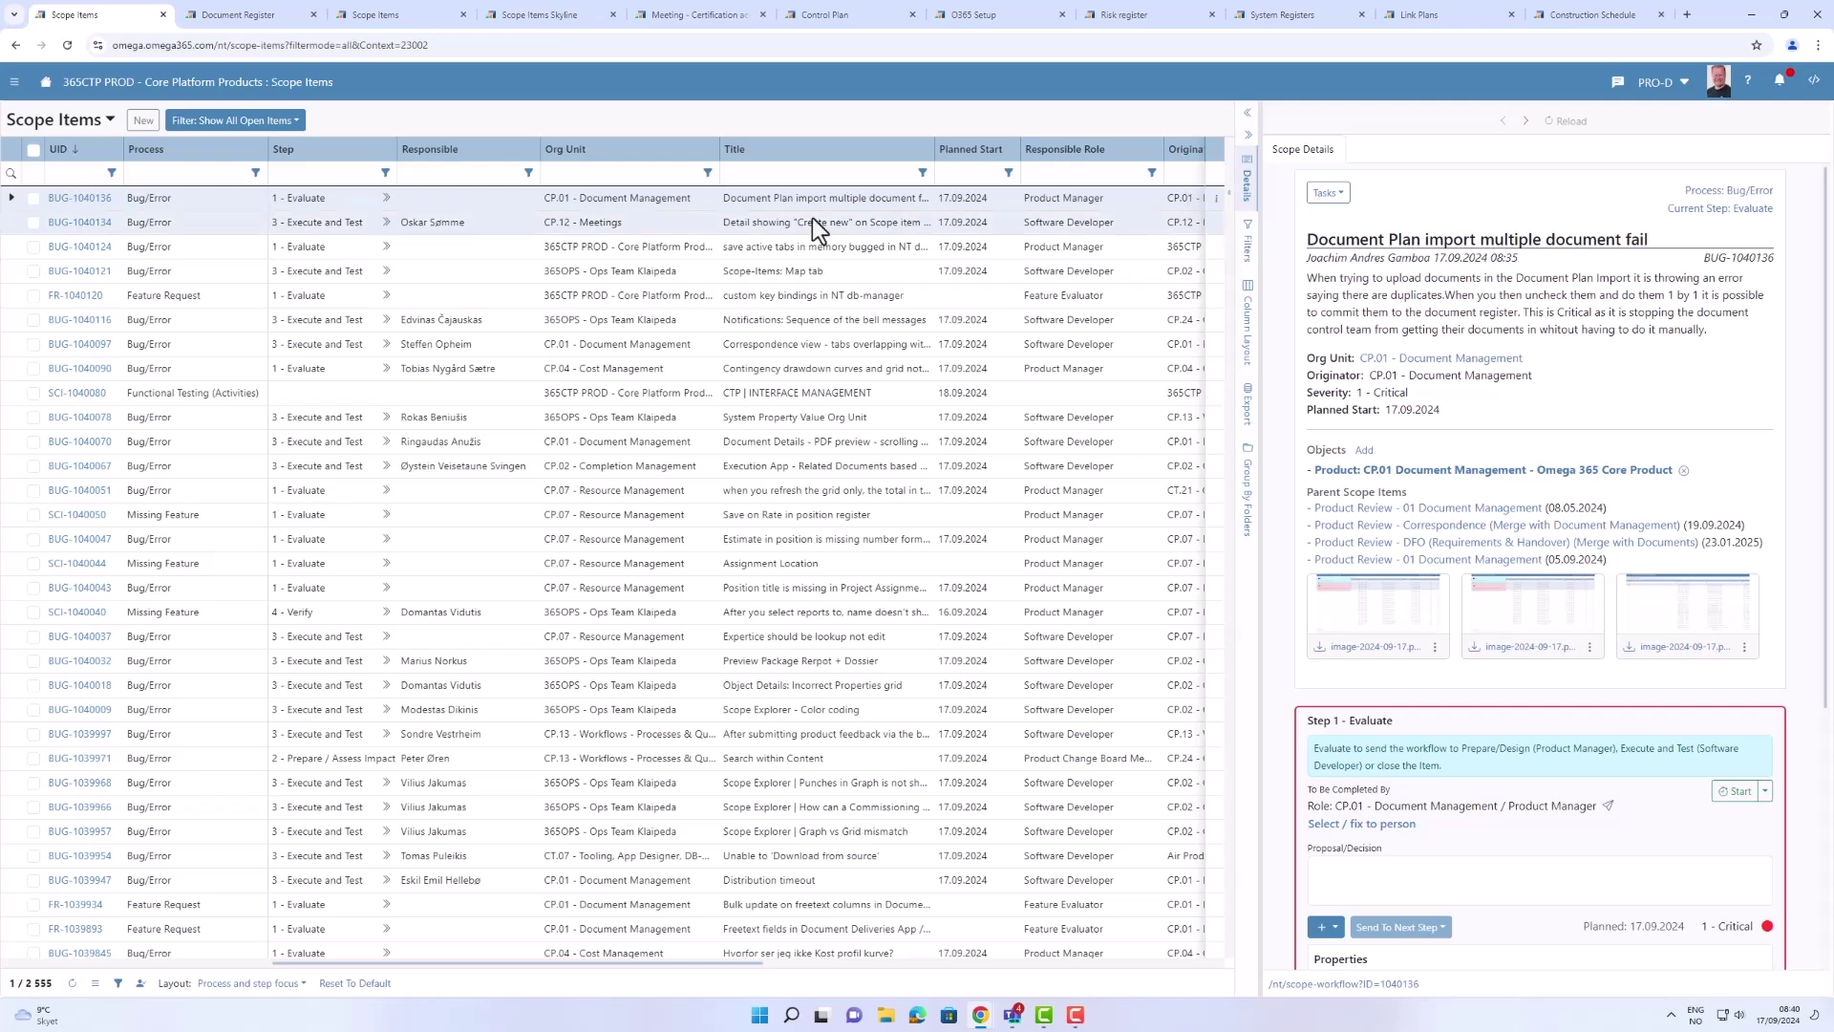
- Filter scope item titles by 'plan', check the Responsible Role filter, then switch to Document Register
left_click(759, 172)
type("plan")
key("Return")
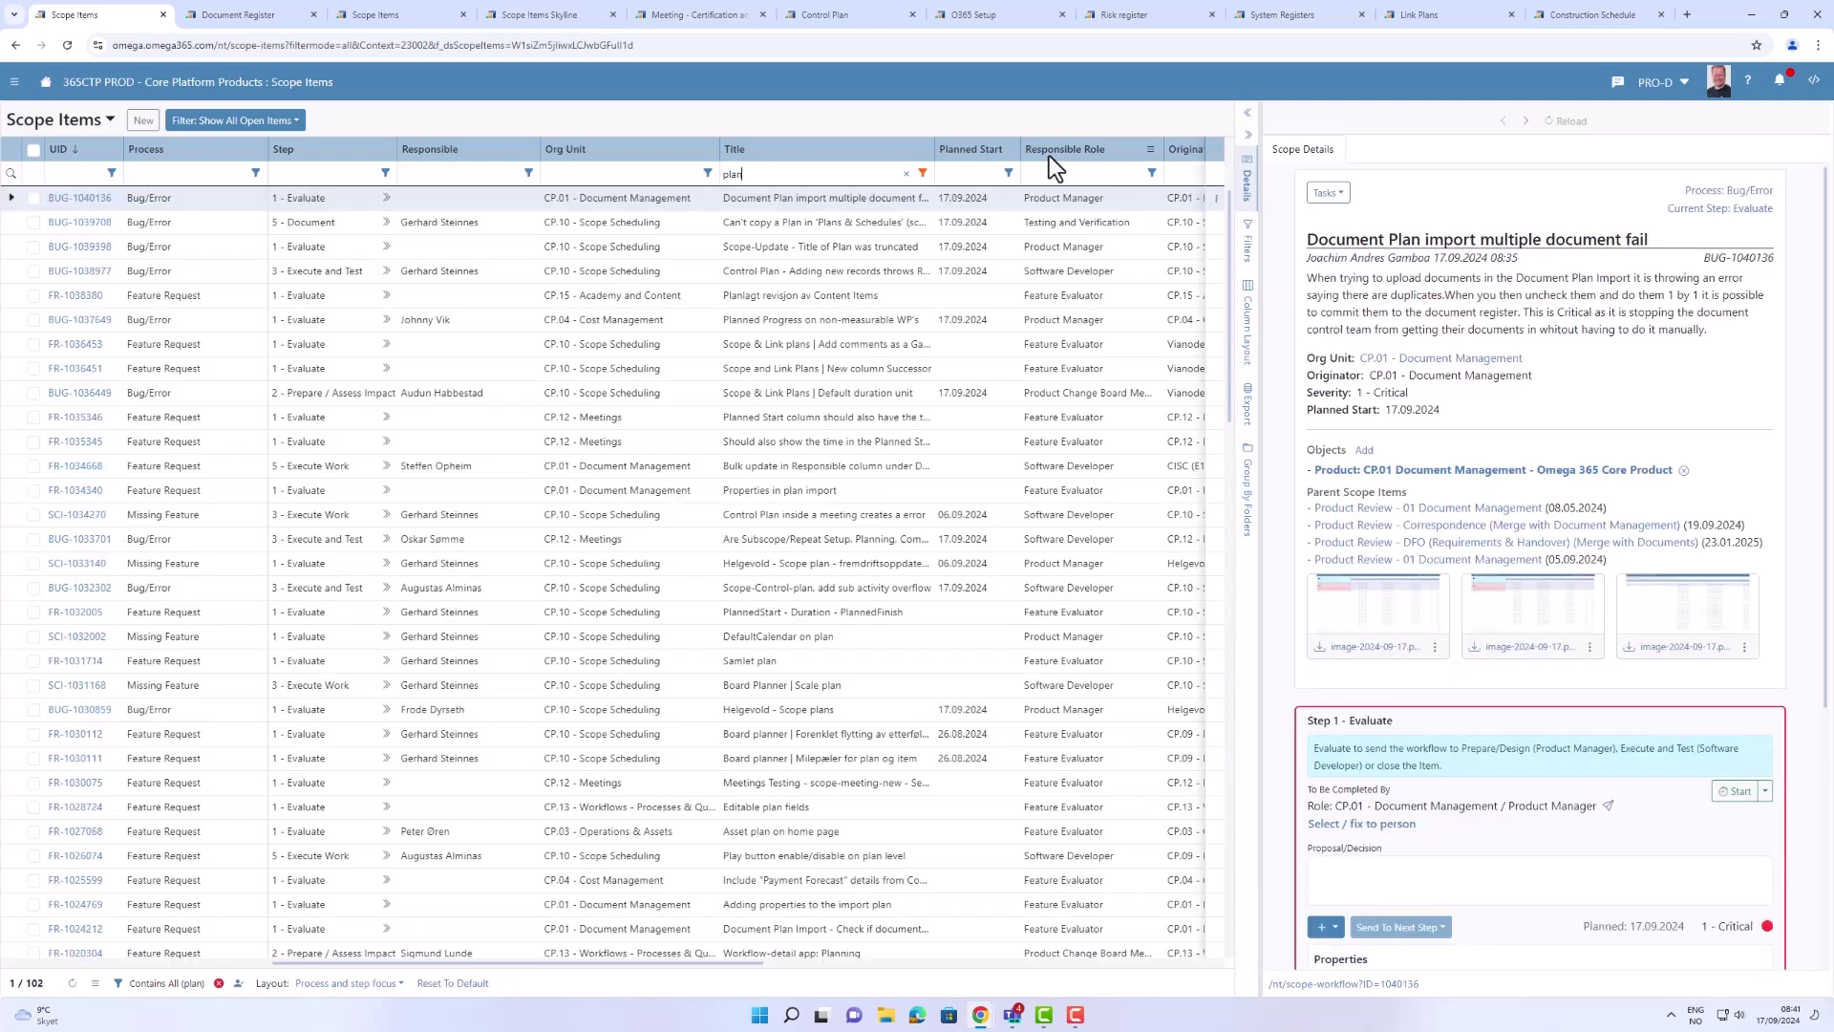
left_click(1152, 173)
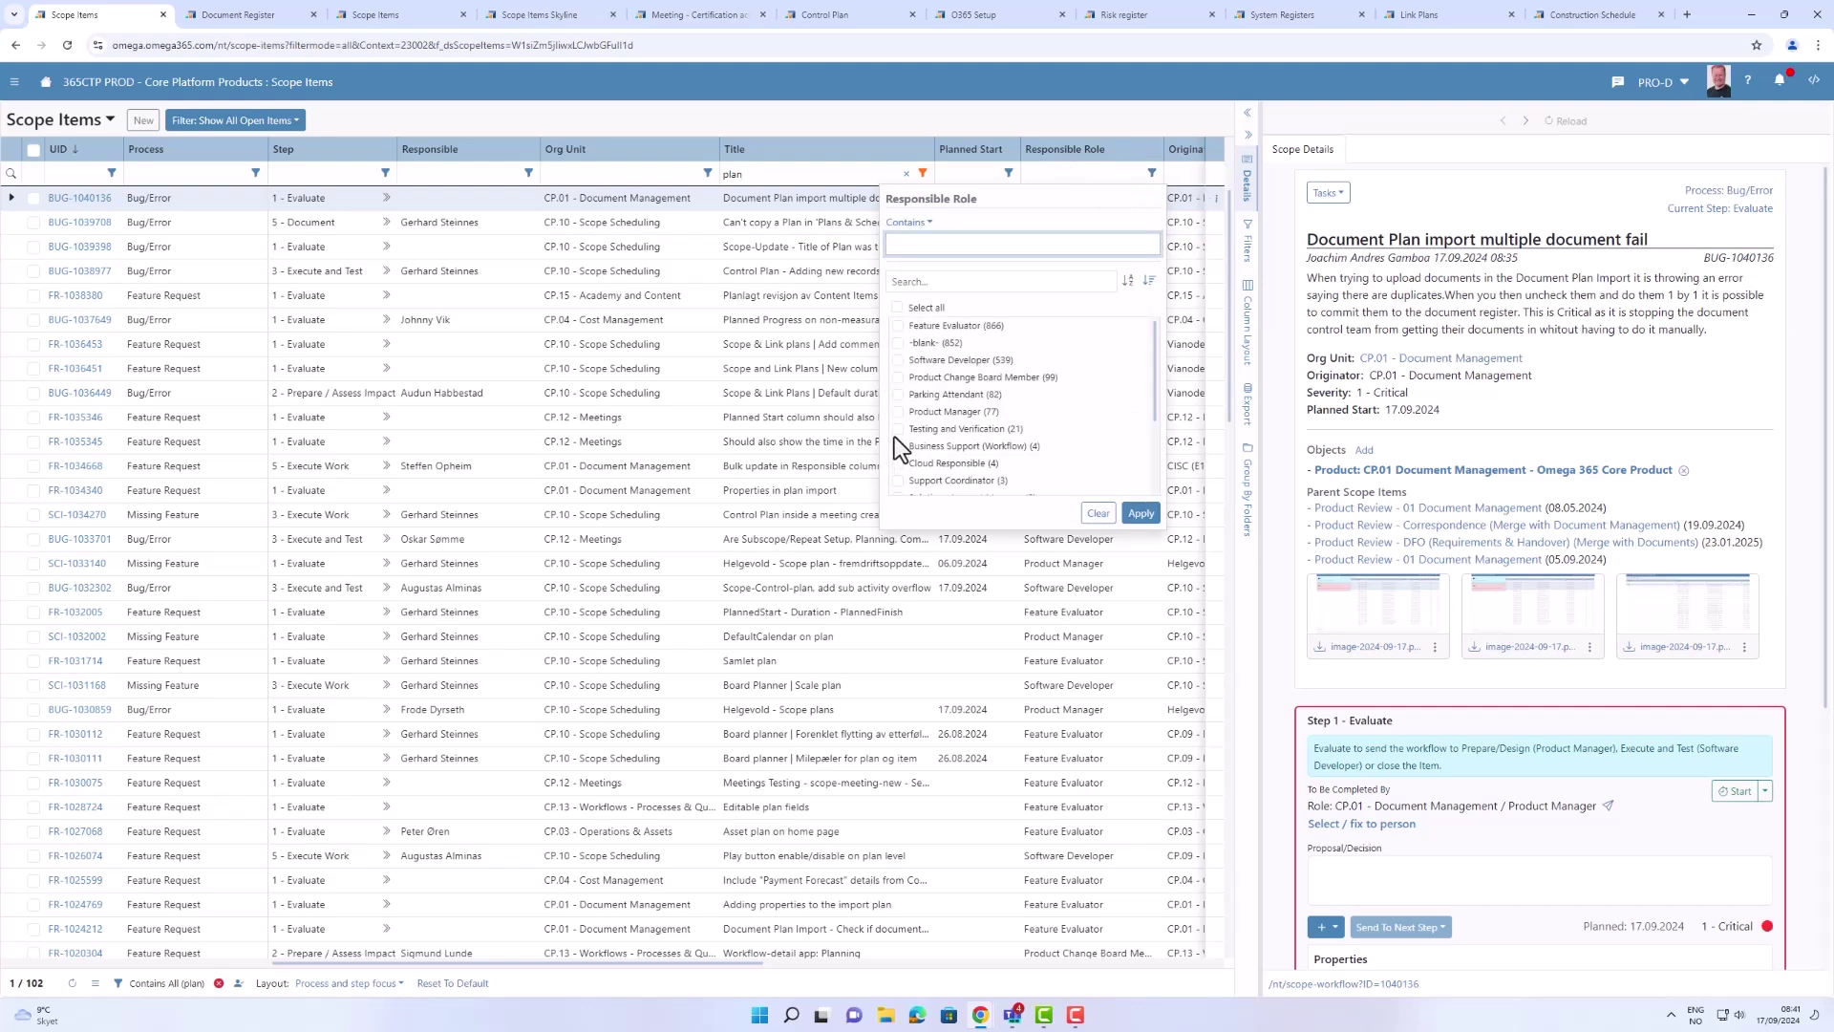
key("ctrl+Tab")
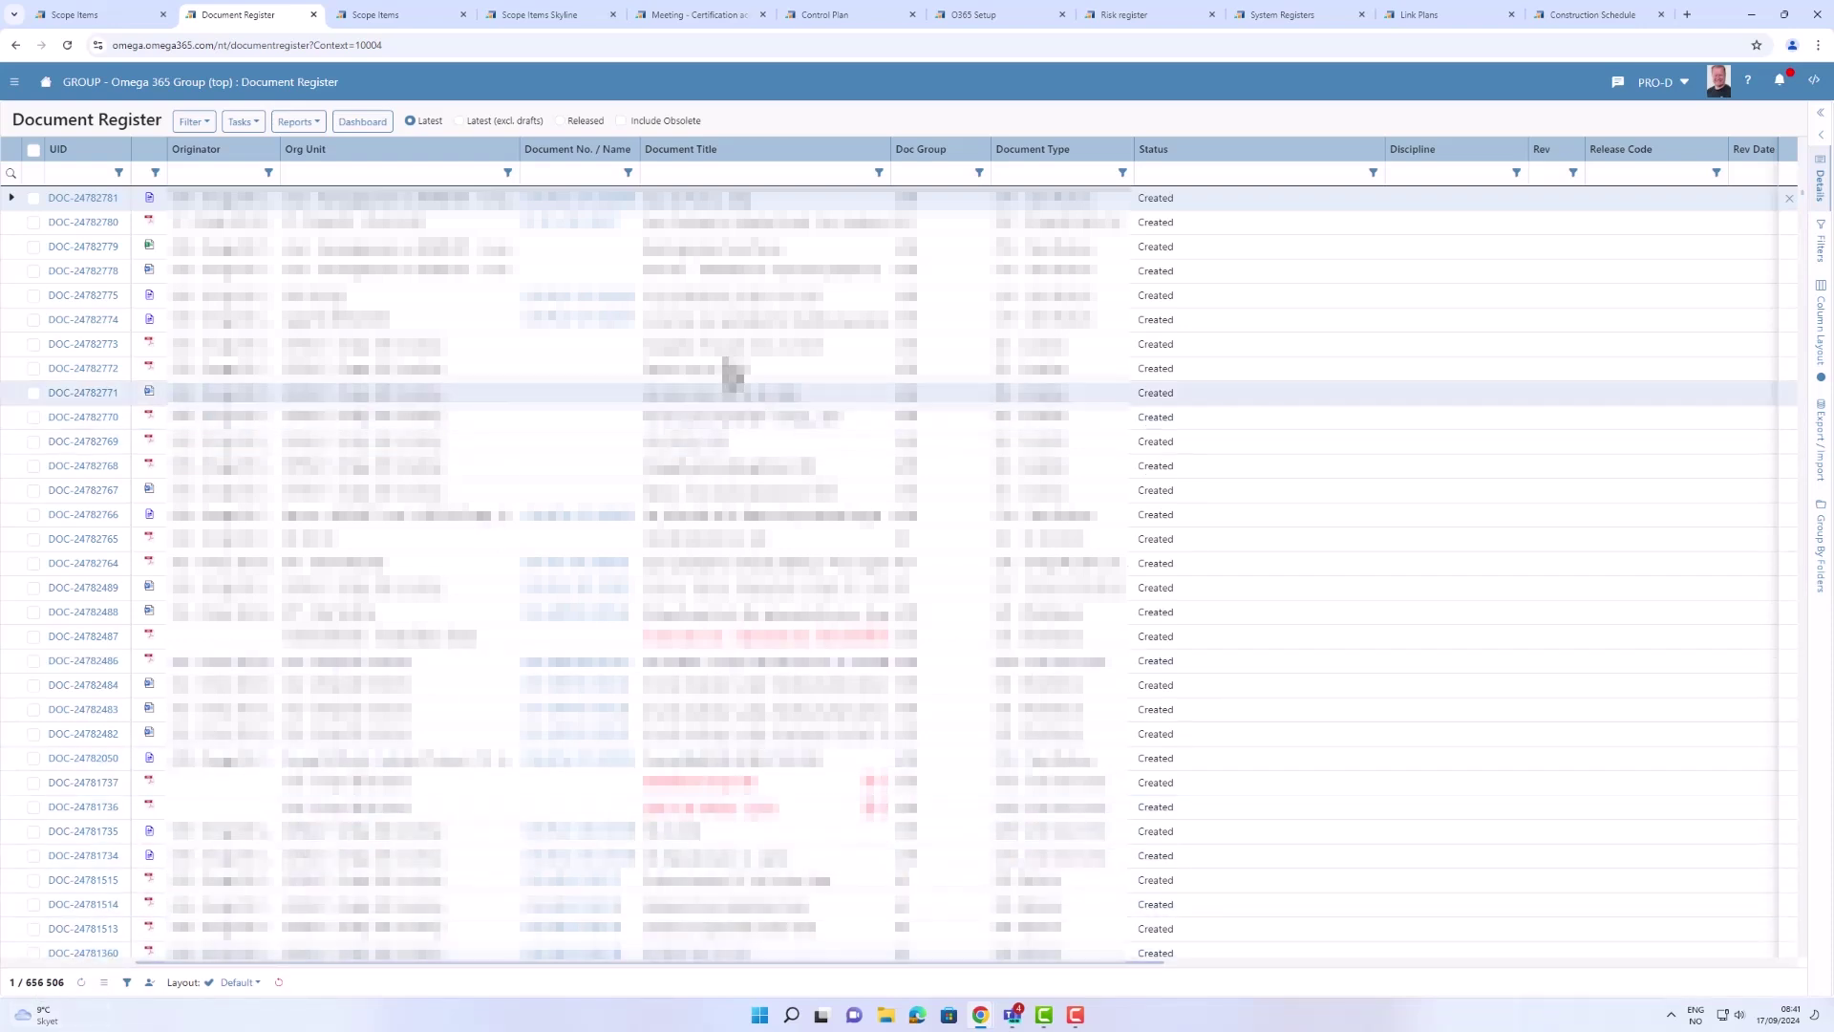
- Filter Document Register titles by 'posting', then return to the Scope Items register
left_click(697, 177)
type("posting")
key("Return")
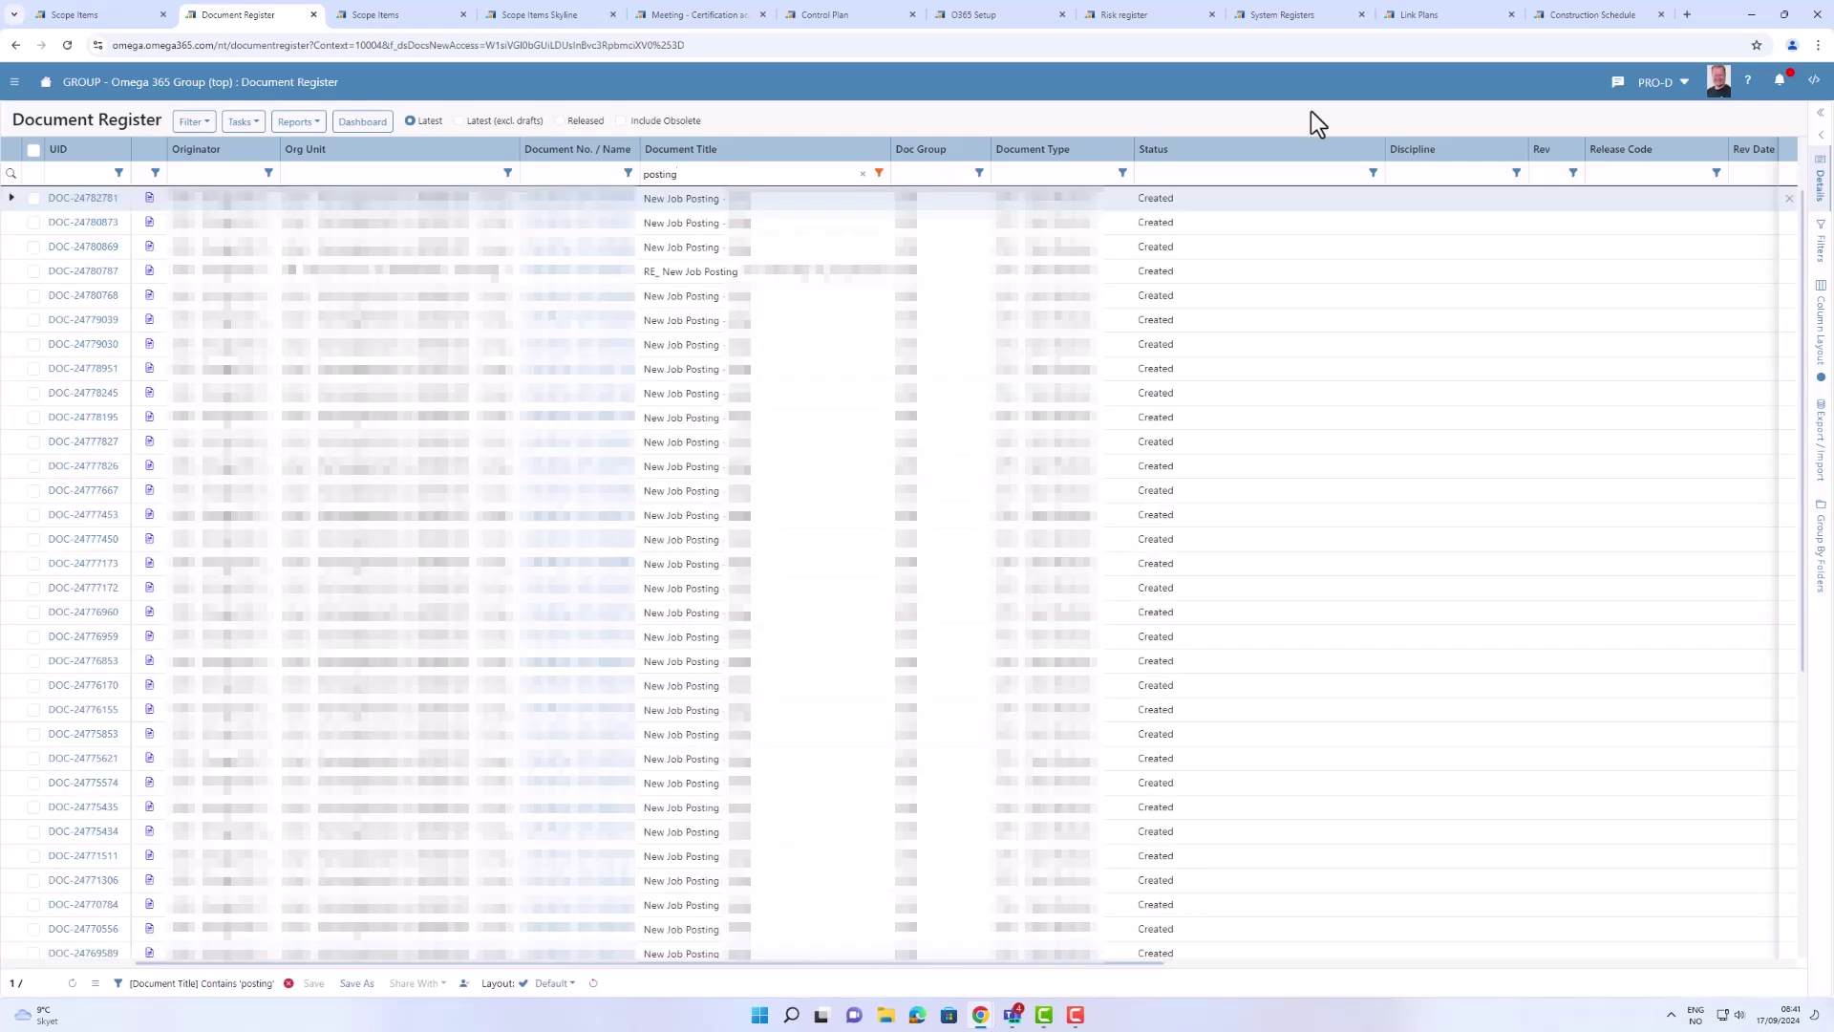
key("ctrl+Page_Up")
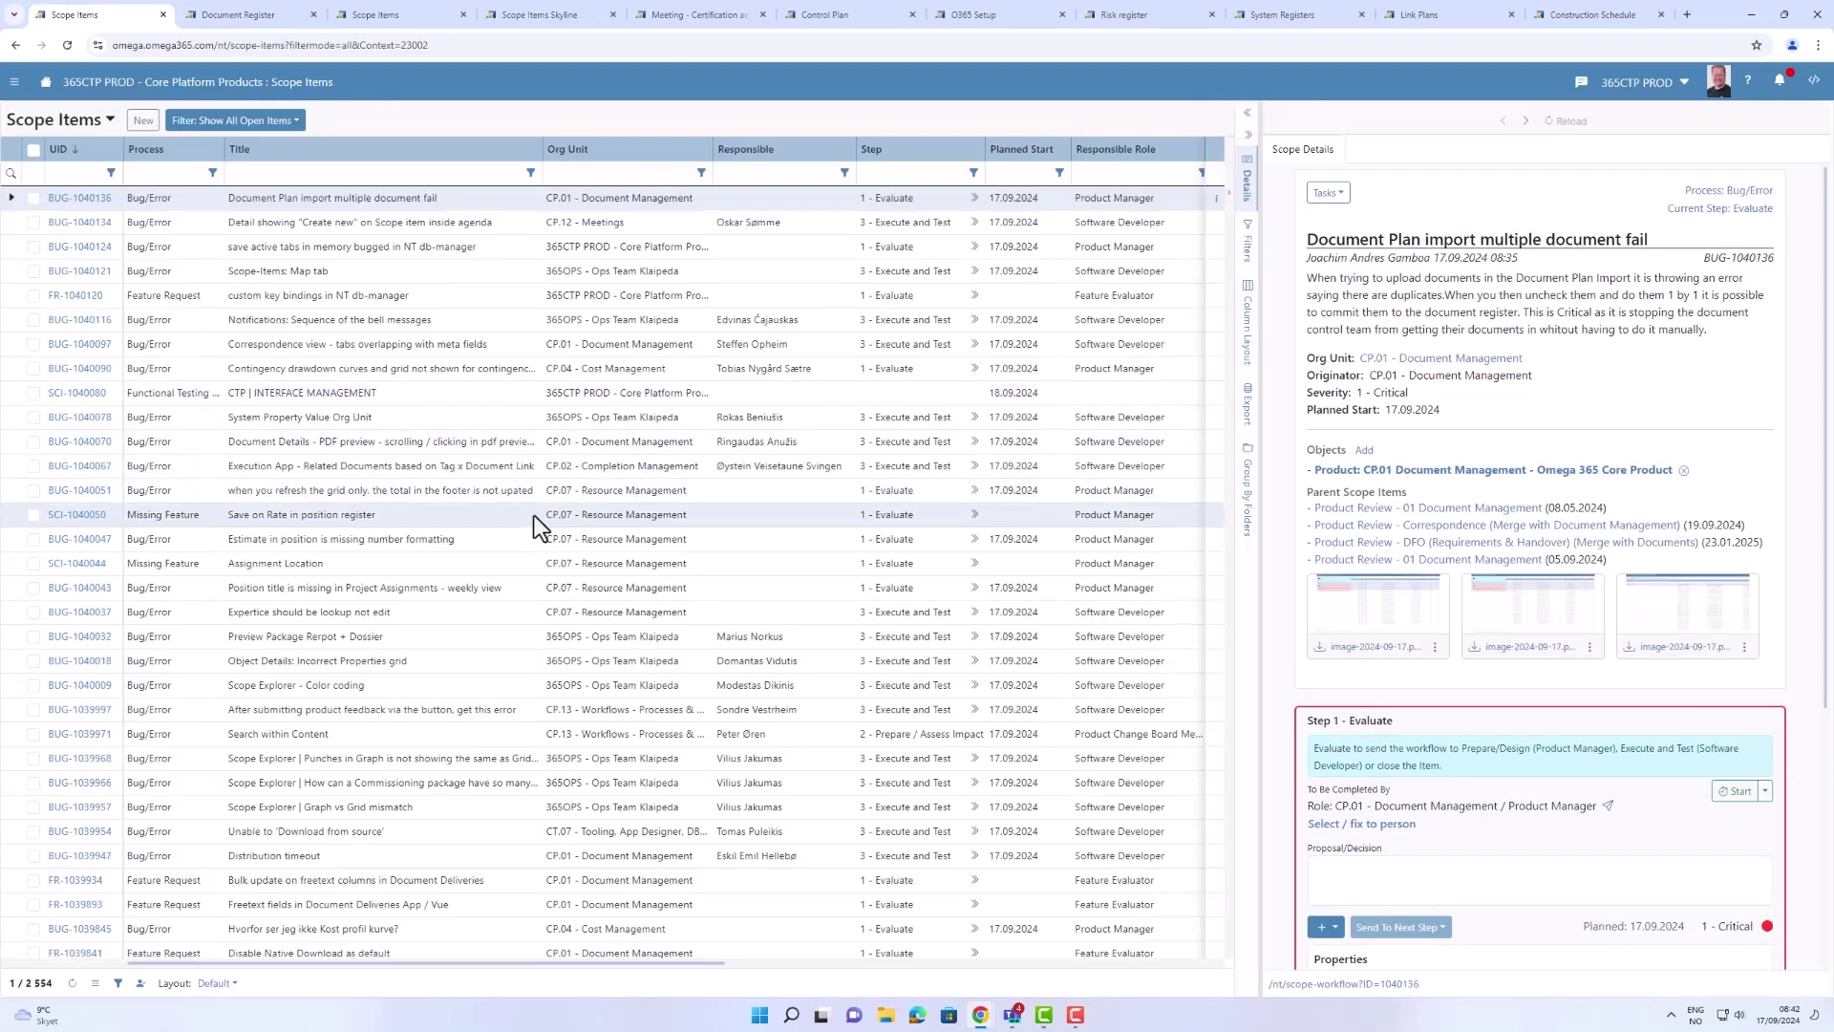
- Drag the Responsible column to sit right after Process, ahead of Title
scroll(535, 520, "down", 3)
scroll(535, 520, "down", 8)
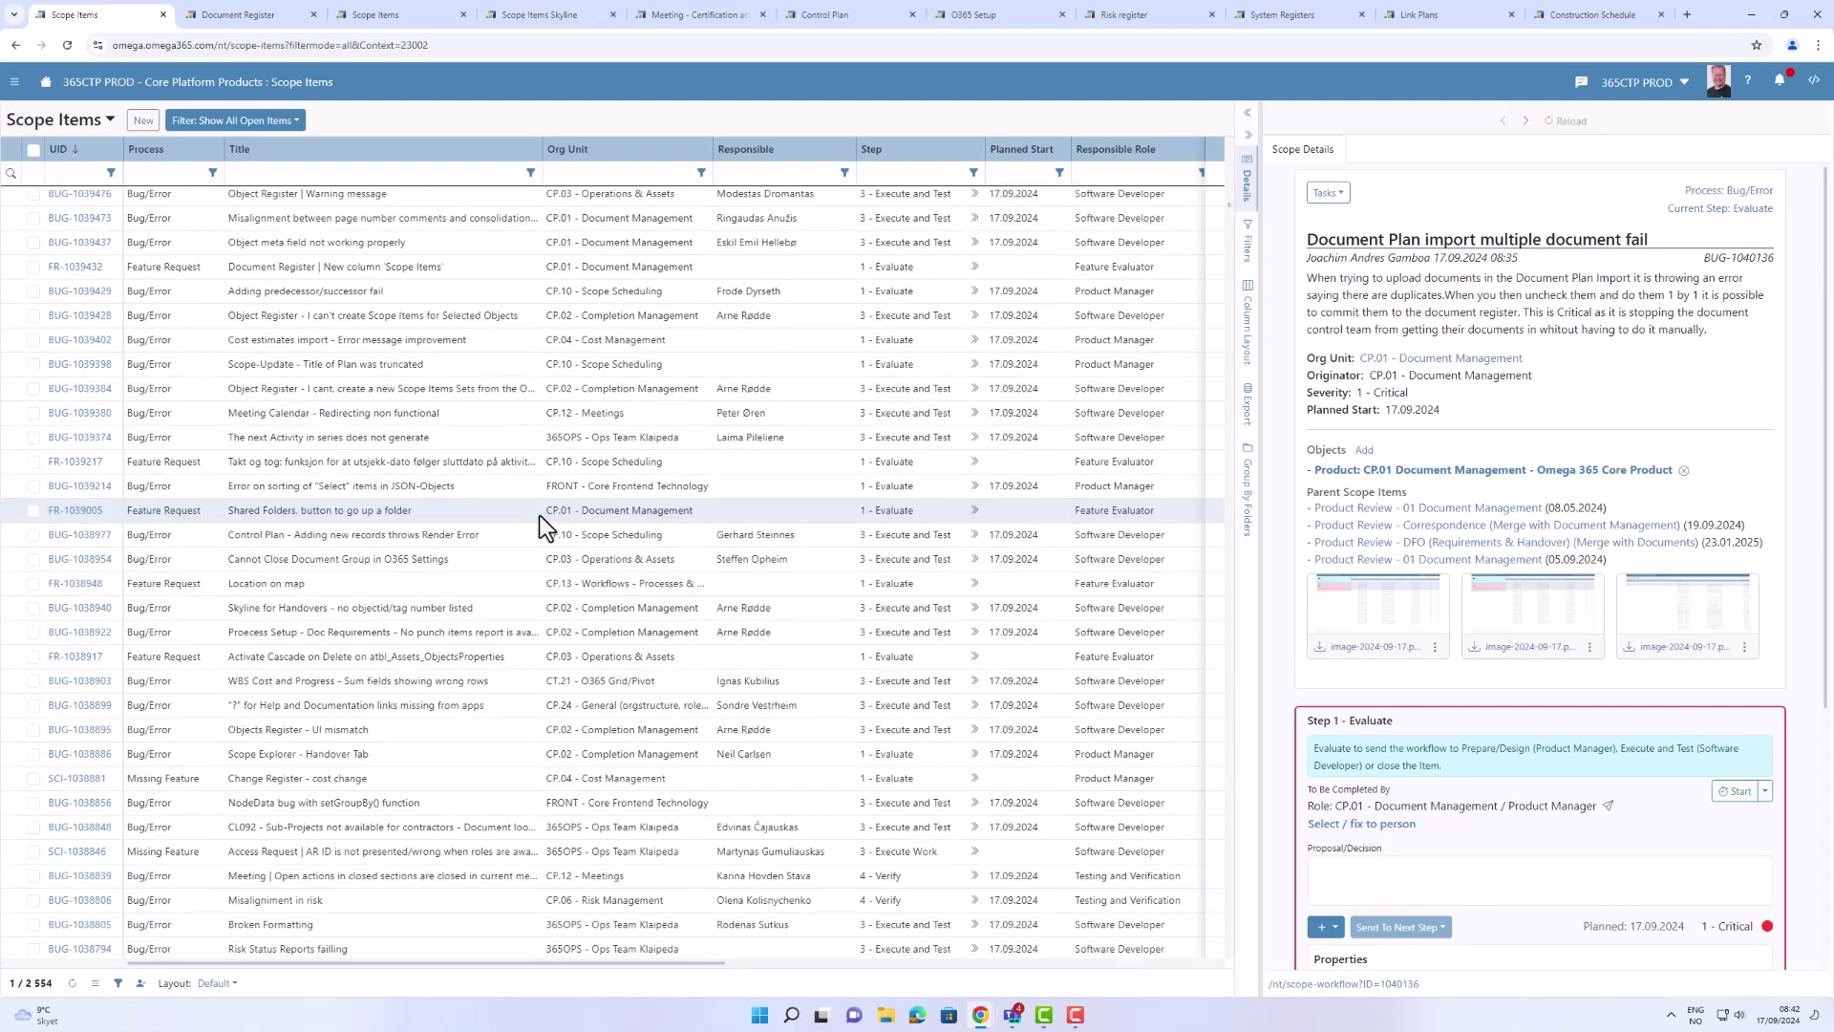
scroll(540, 527, "down", 2)
scroll(547, 520, "down", 1)
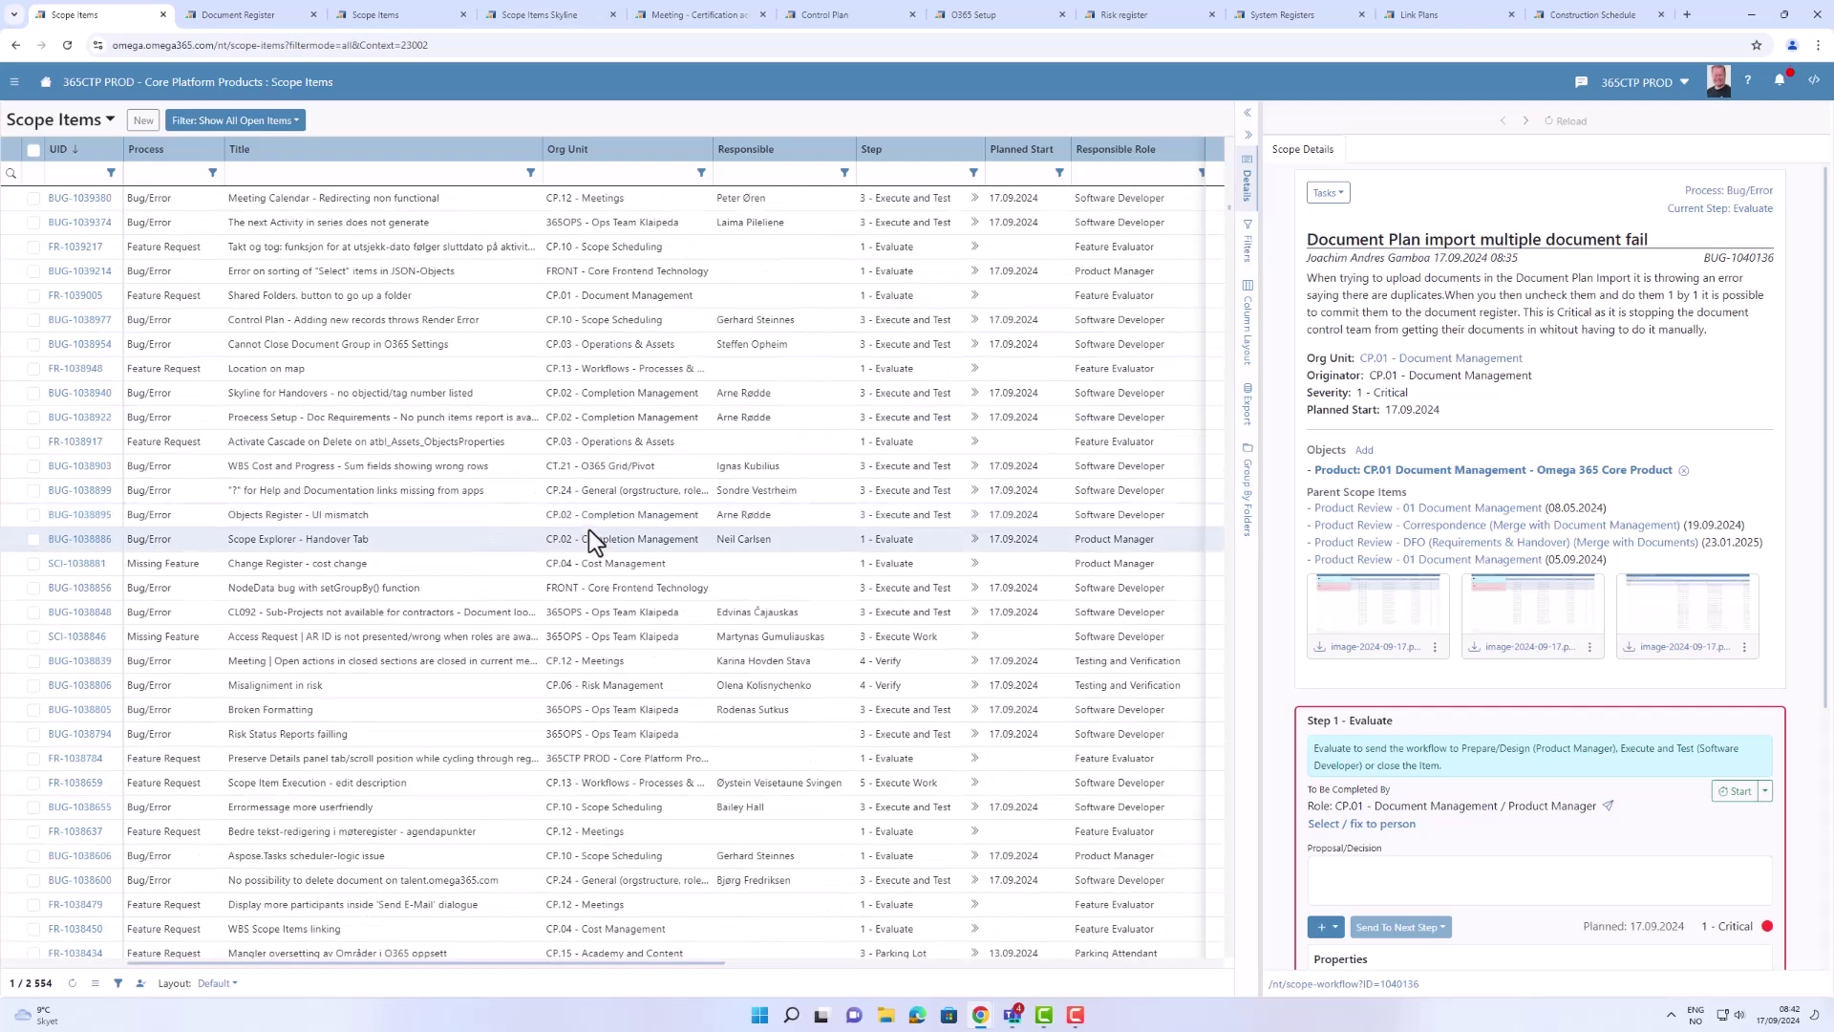
left_click_drag(559, 151, 292, 148)
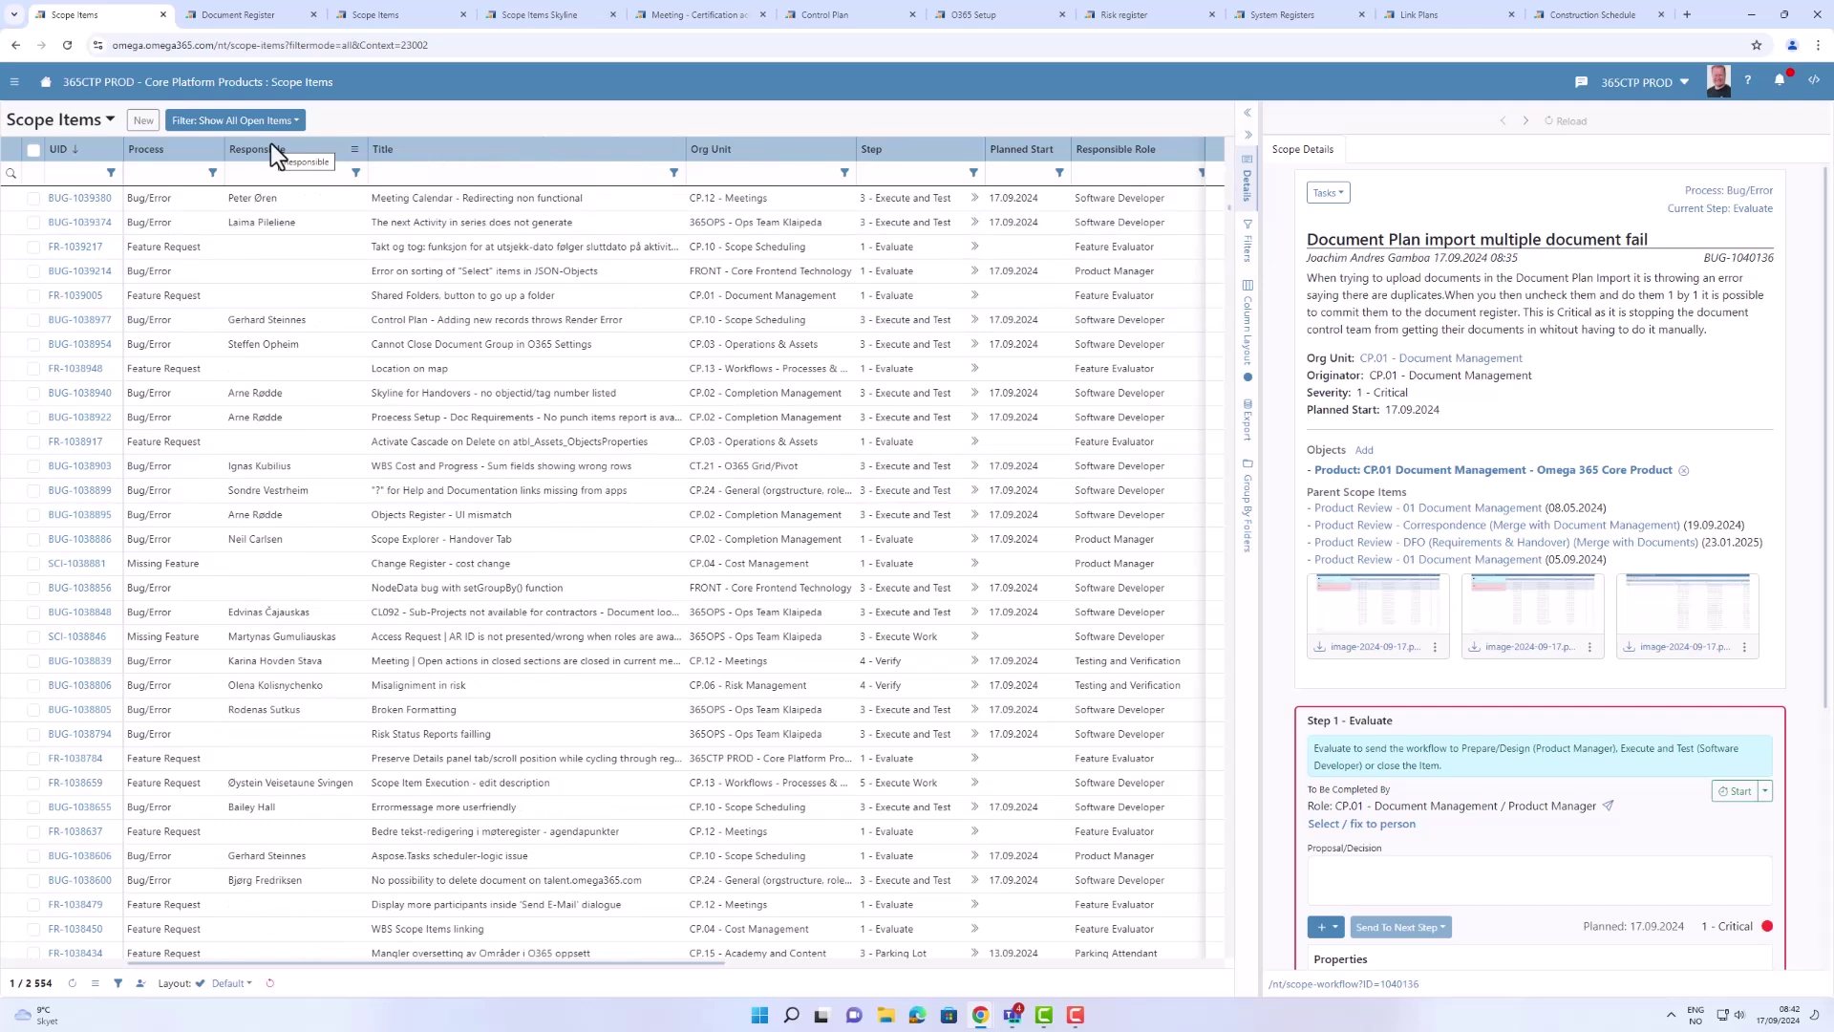
- Save the current column arrangement as a new layout named 'Sample'
left_click(1249, 347)
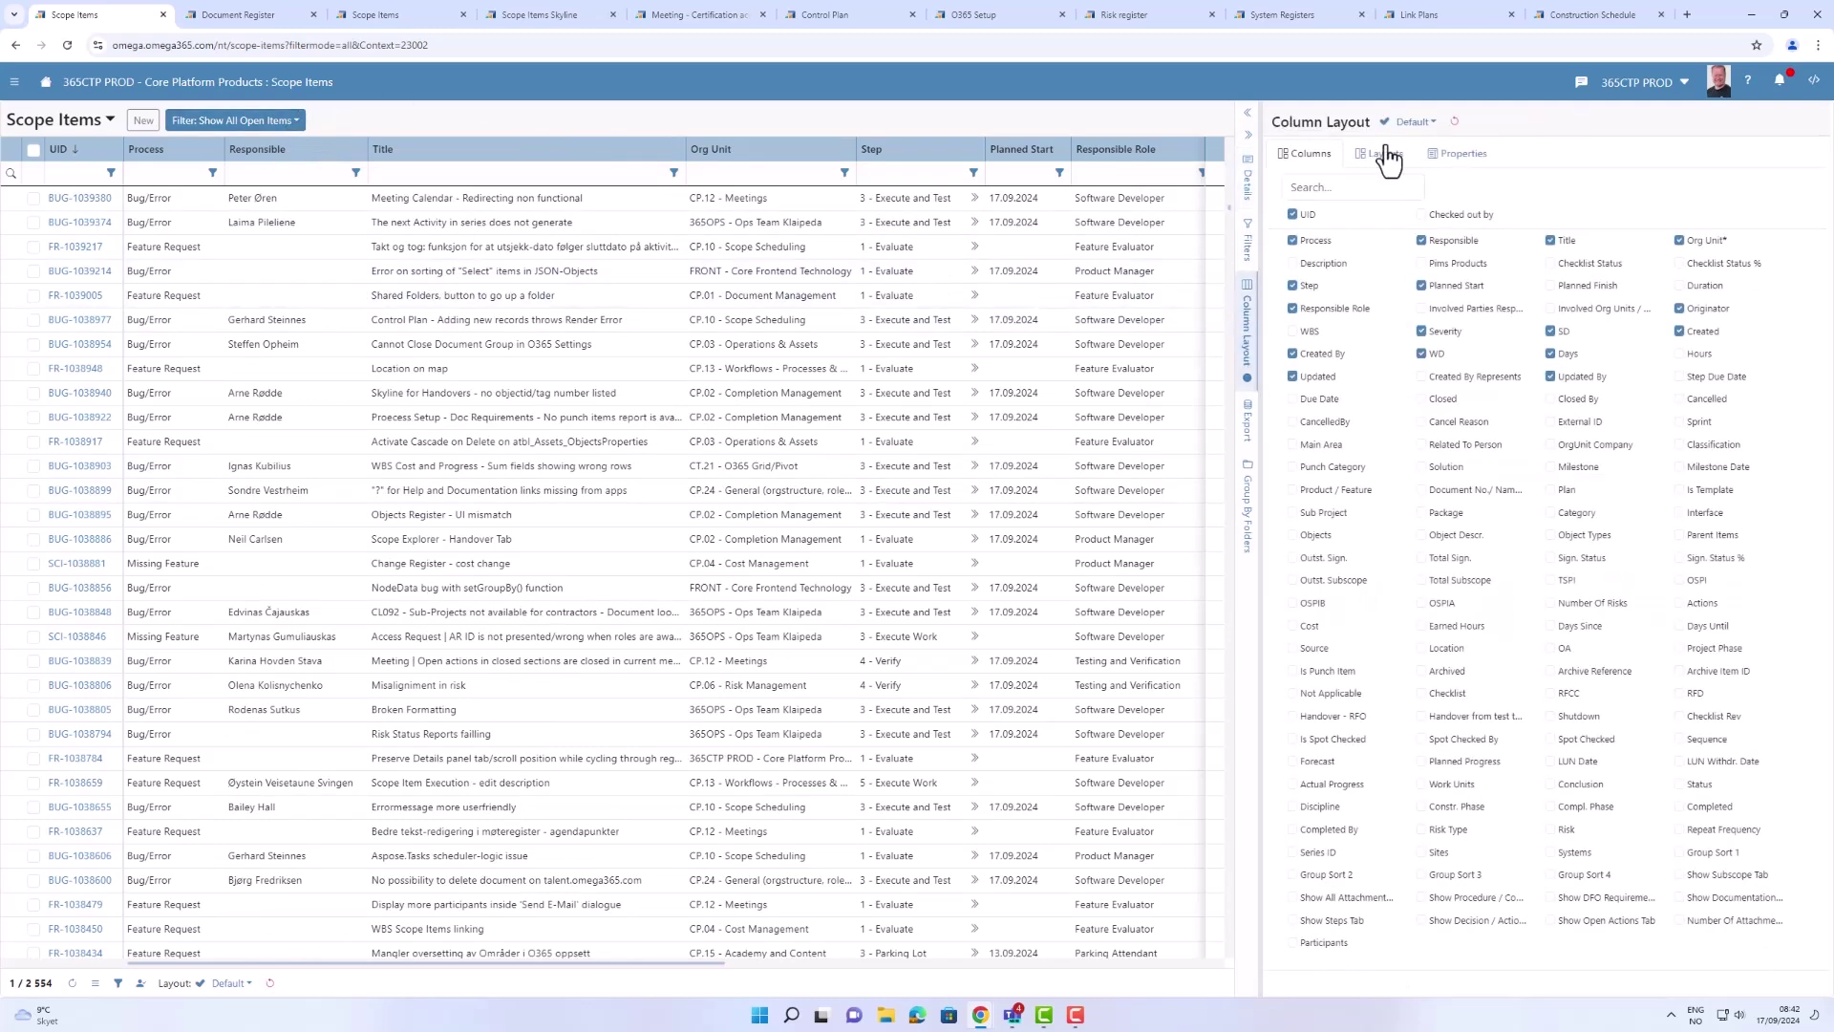
left_click(1384, 152)
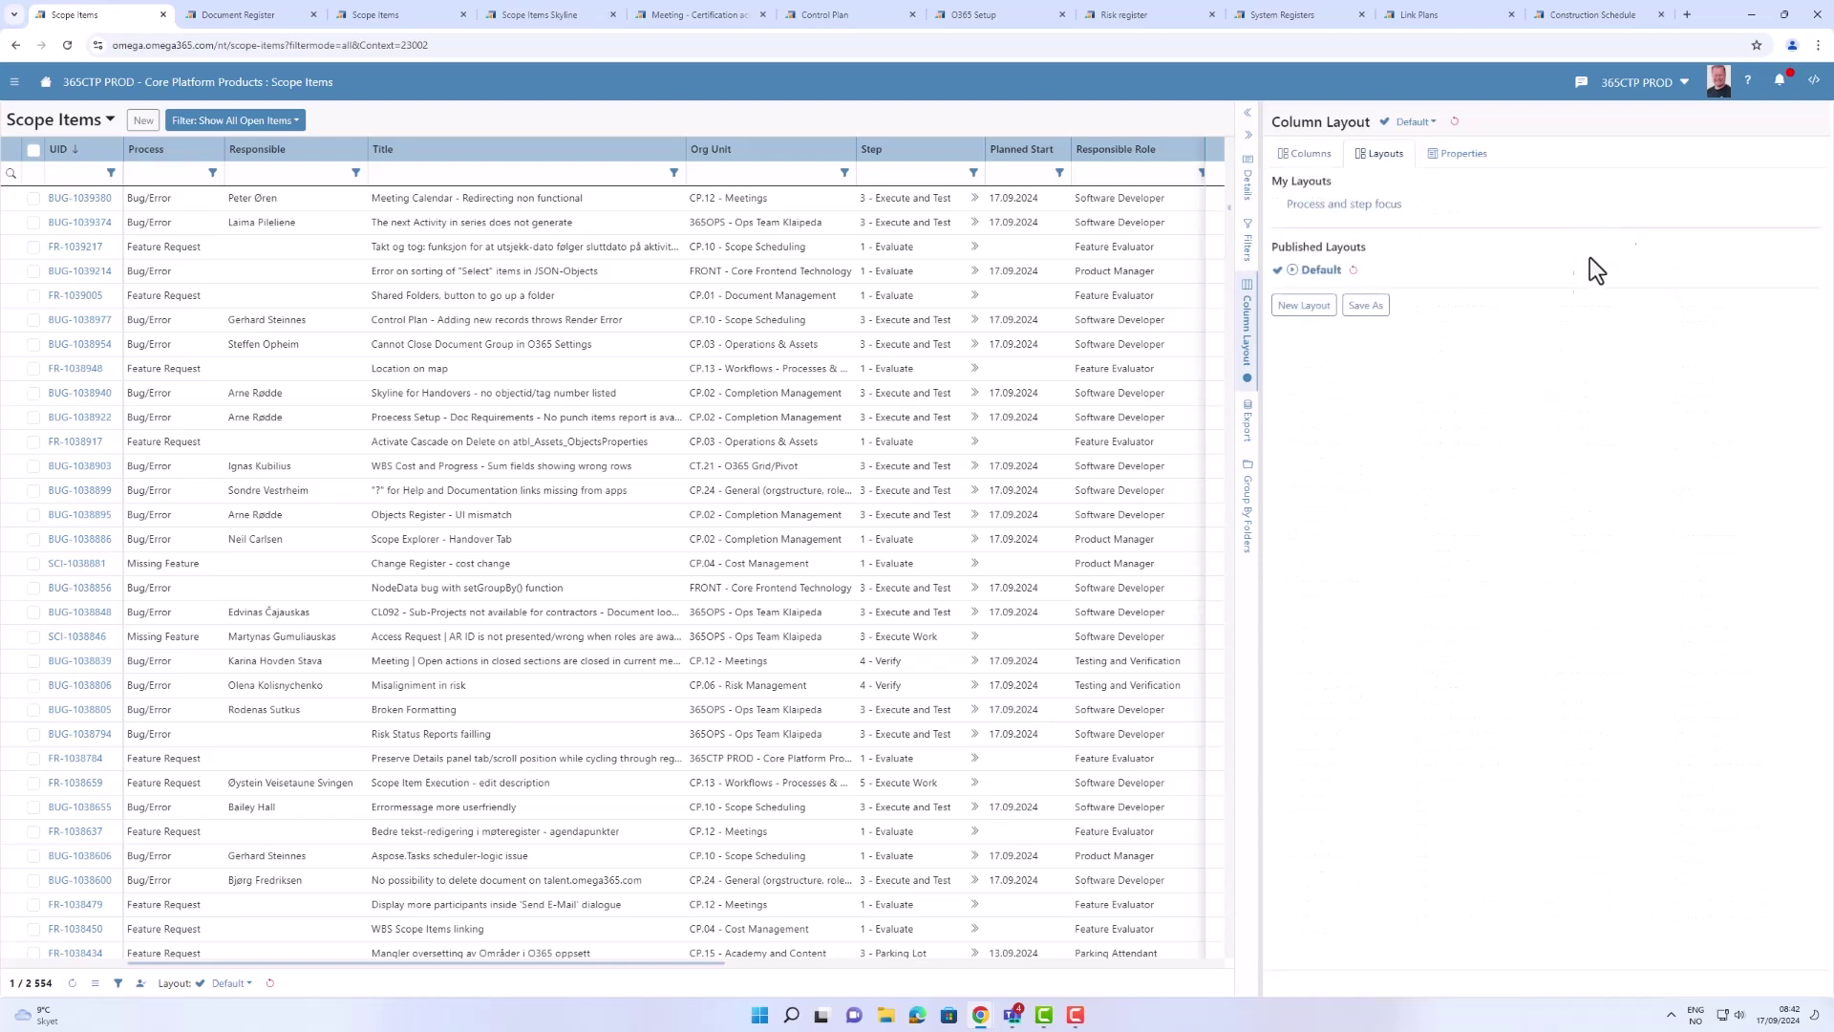
left_click(1366, 304)
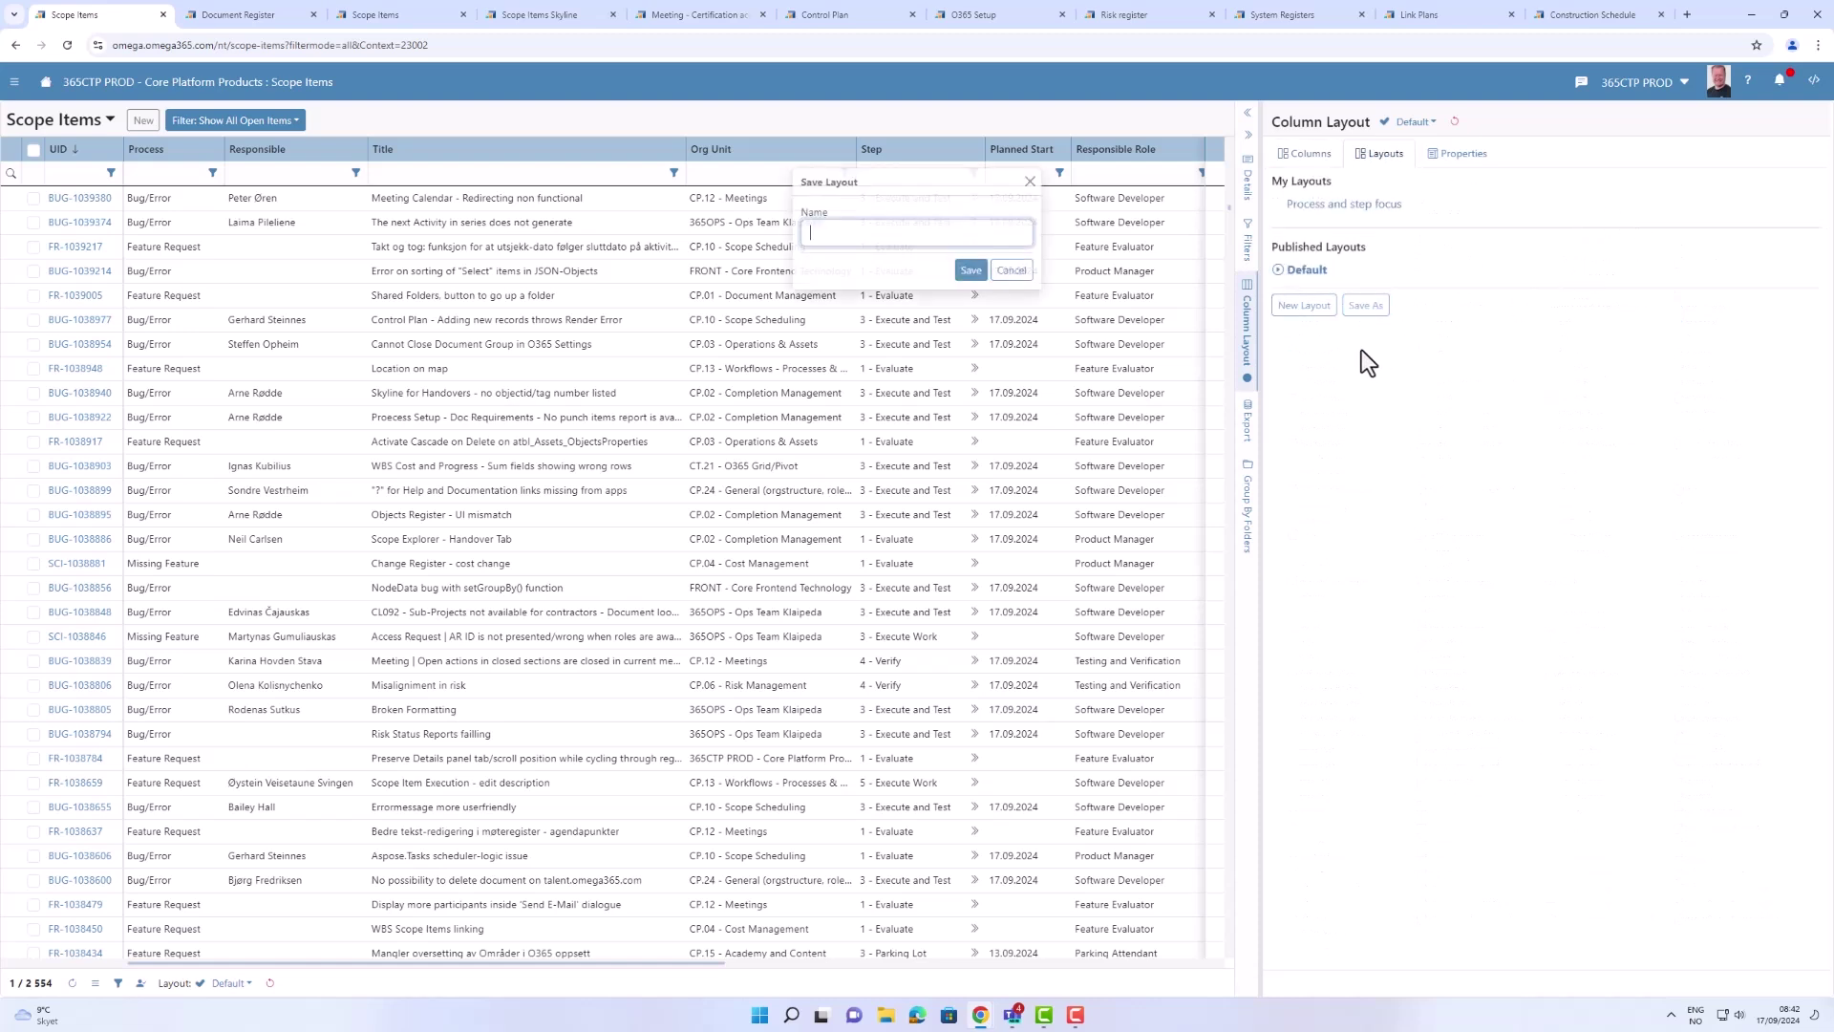
type("Sample")
left_click(969, 271)
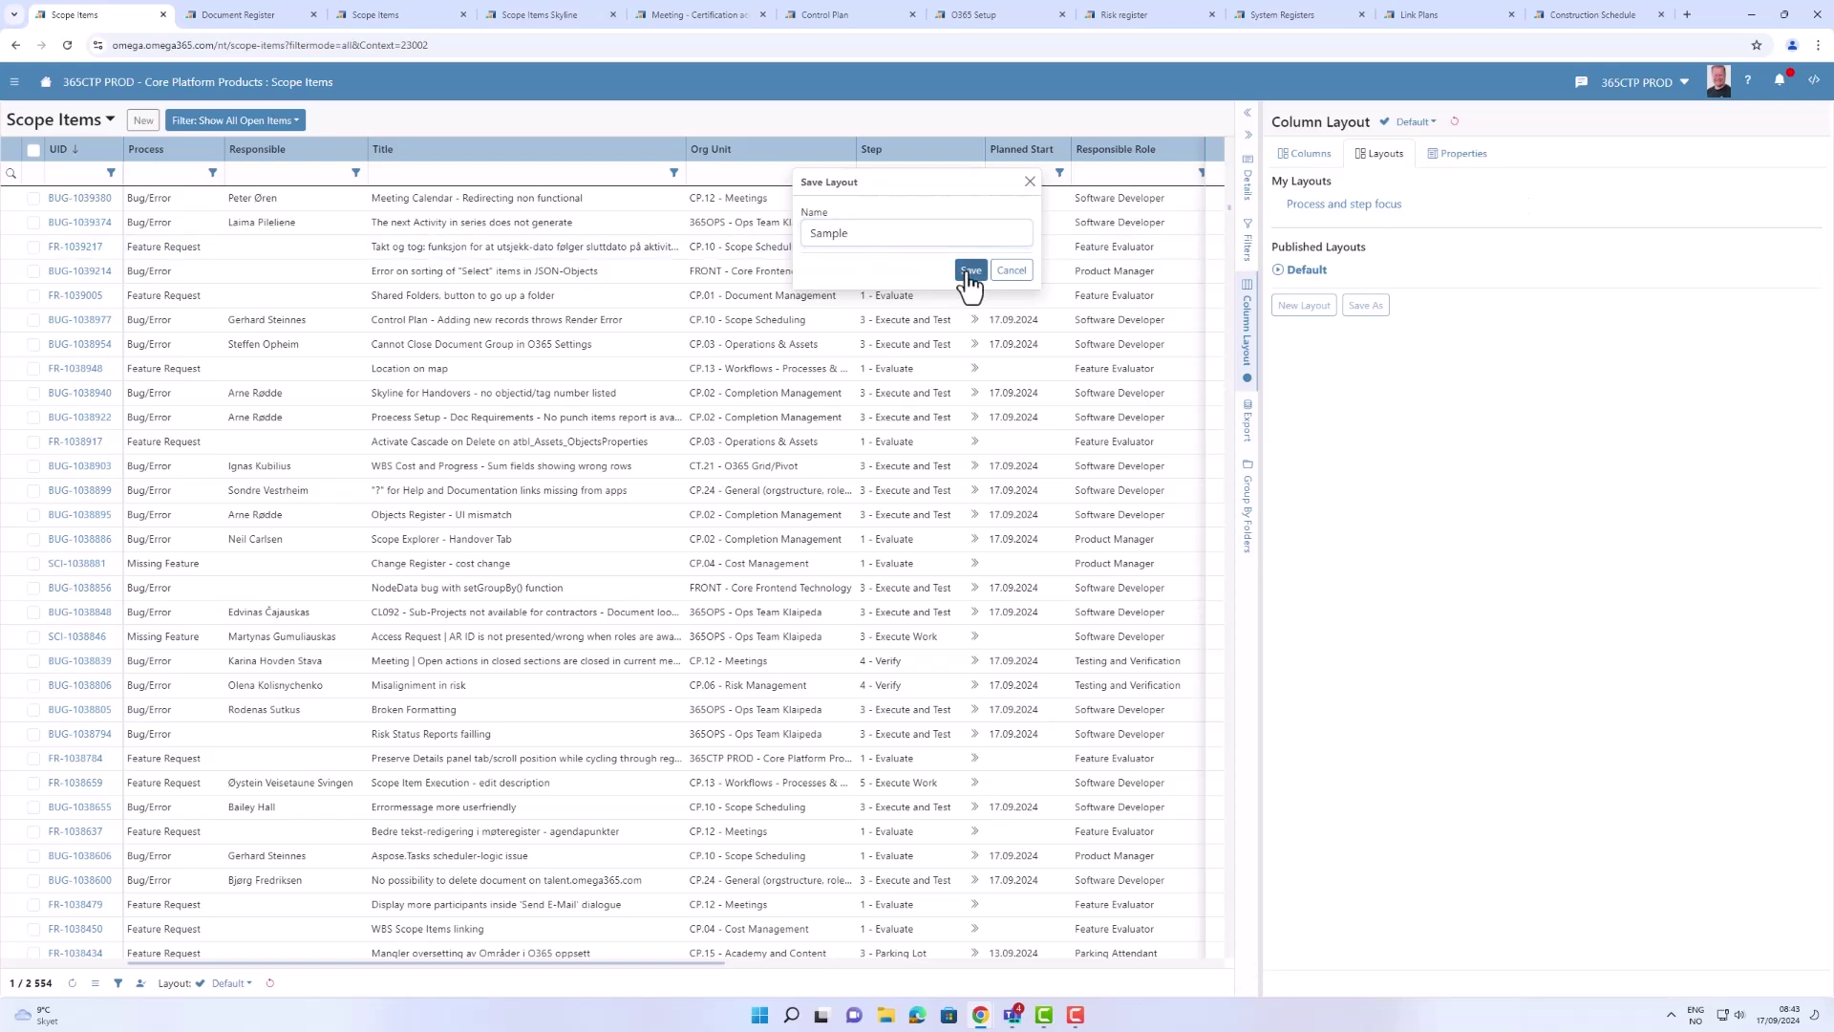
- Move Step between Responsible and Title in Sample, then apply 'Process and step focus' and select BUG-1039374
left_click_drag(923, 153, 411, 133)
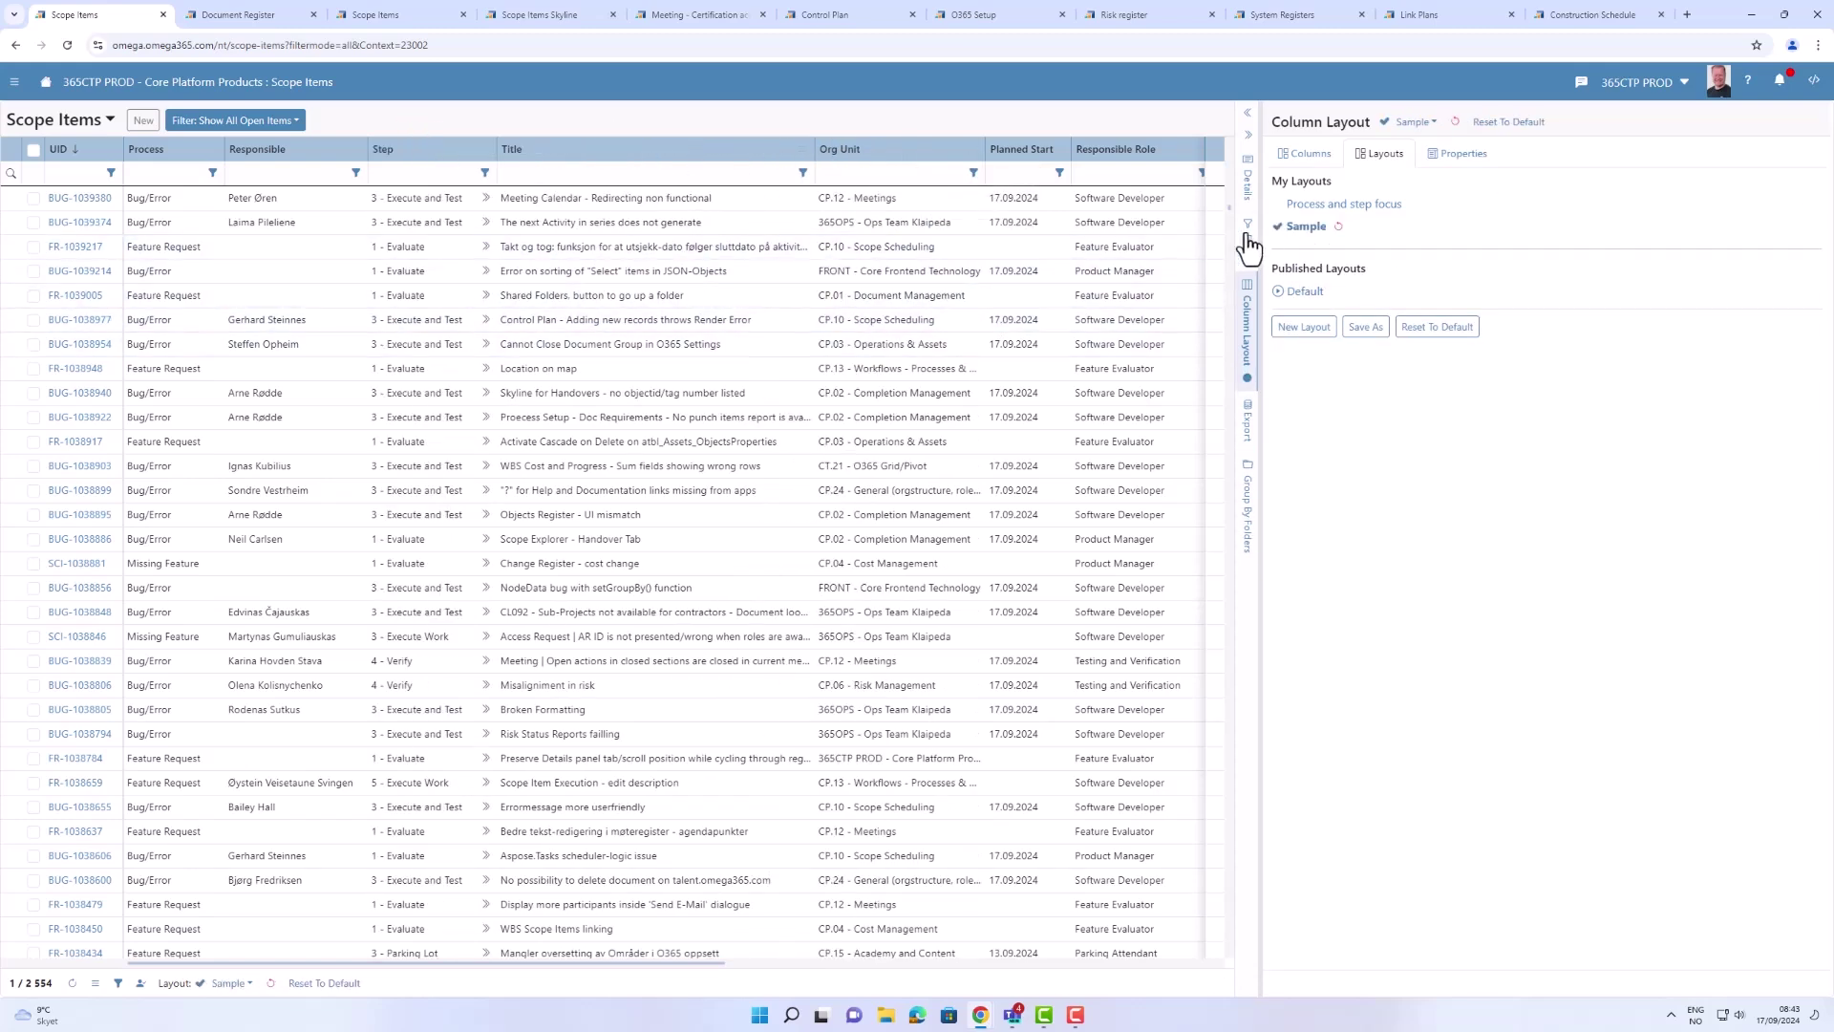
left_click(1278, 229)
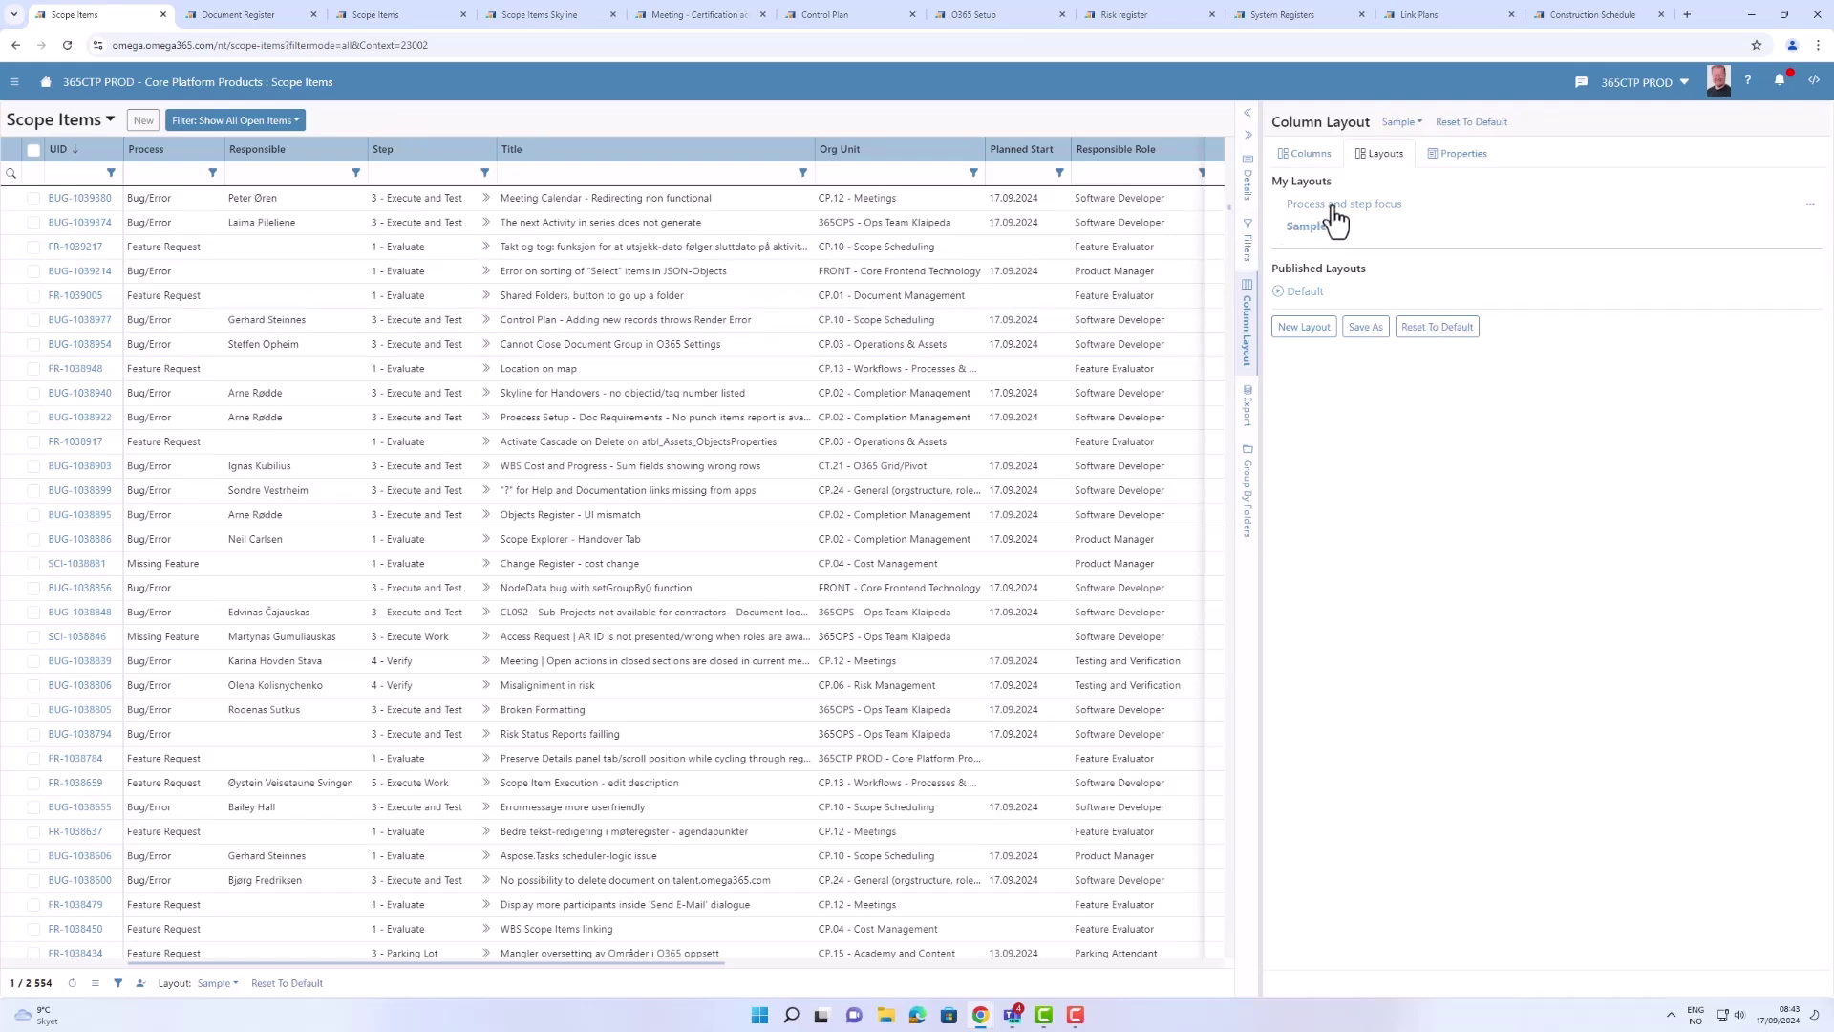
left_click(1335, 206)
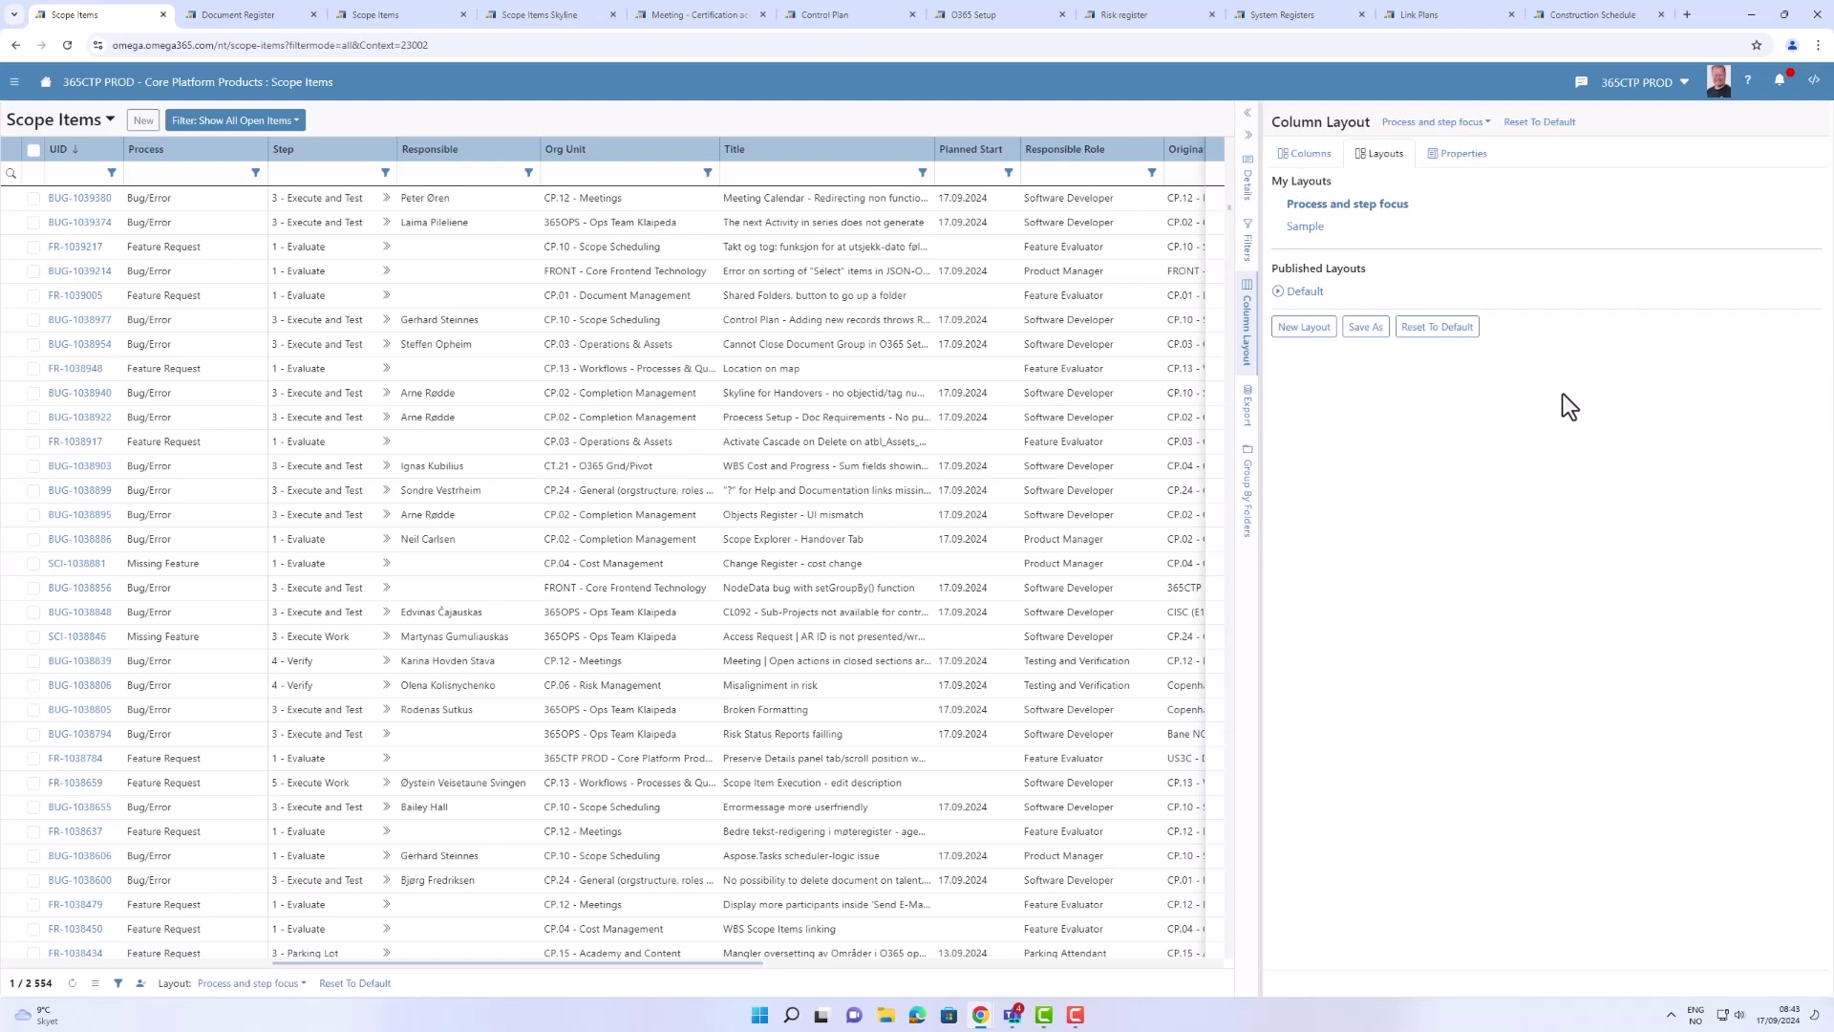
left_click(52, 232)
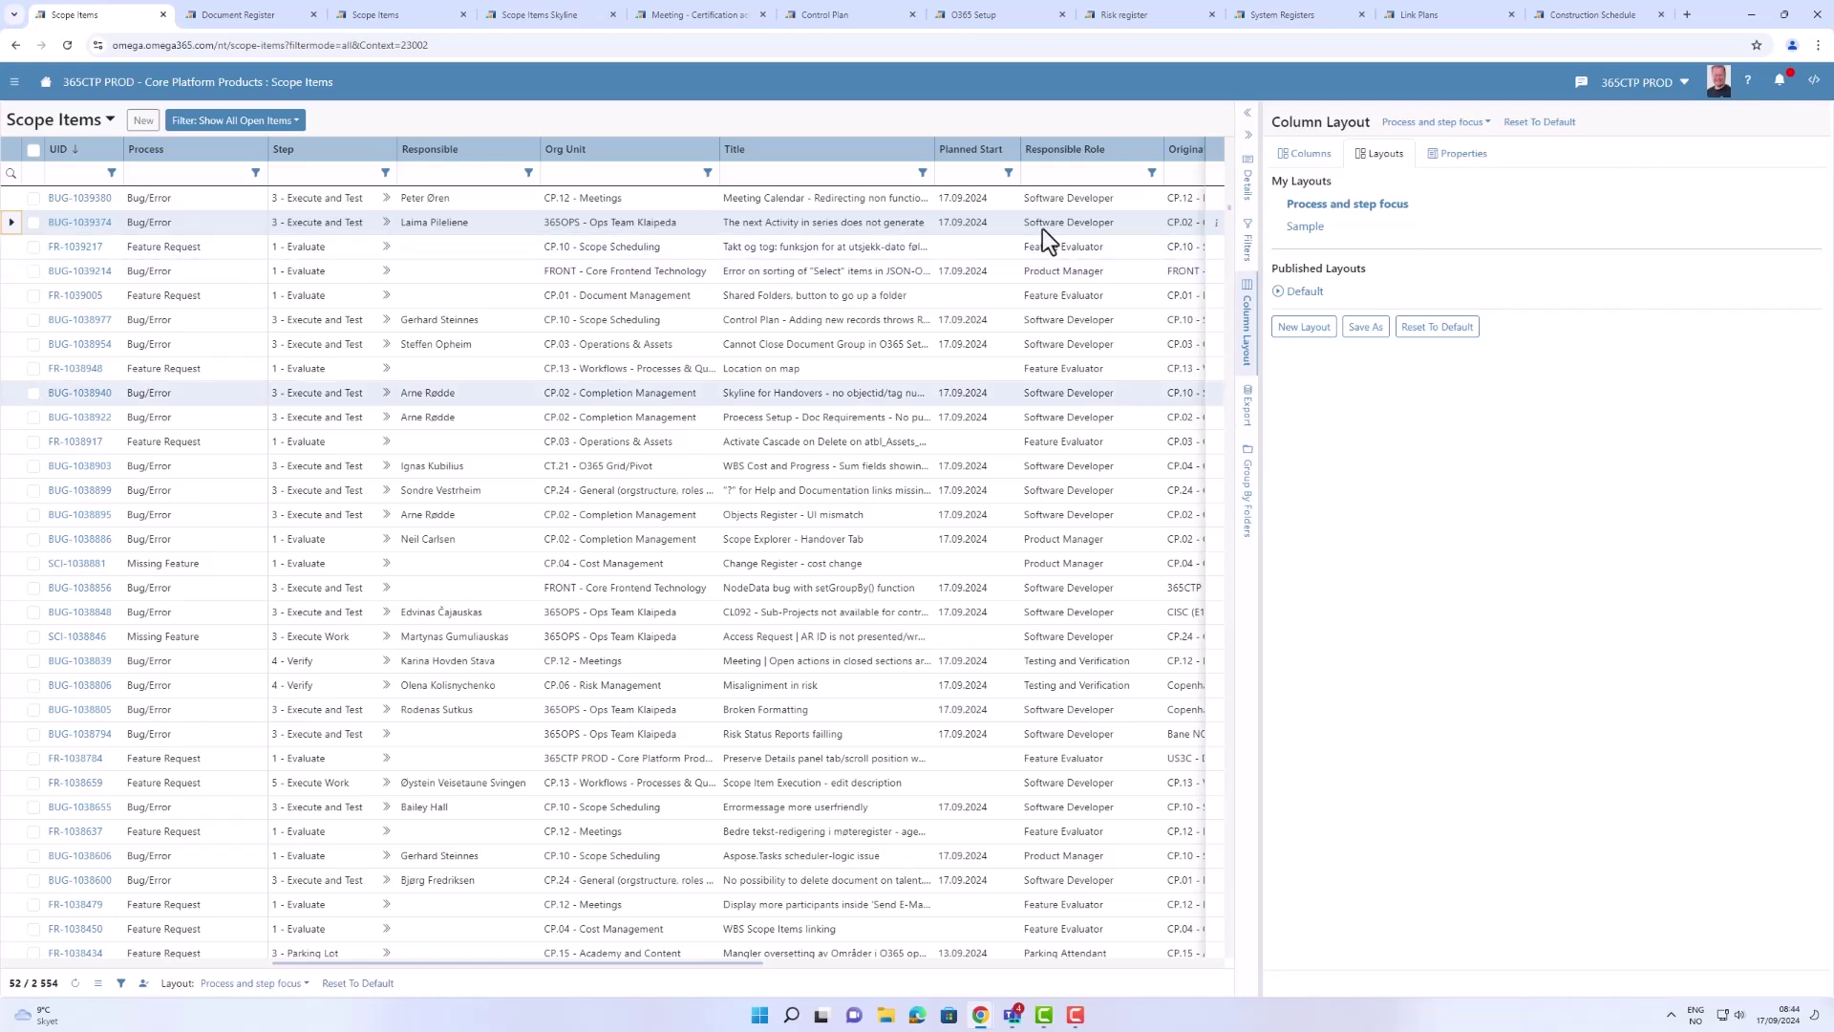
- Switch to the Scope Items Skyline timeline showing scope items by week
left_click(530, 17)
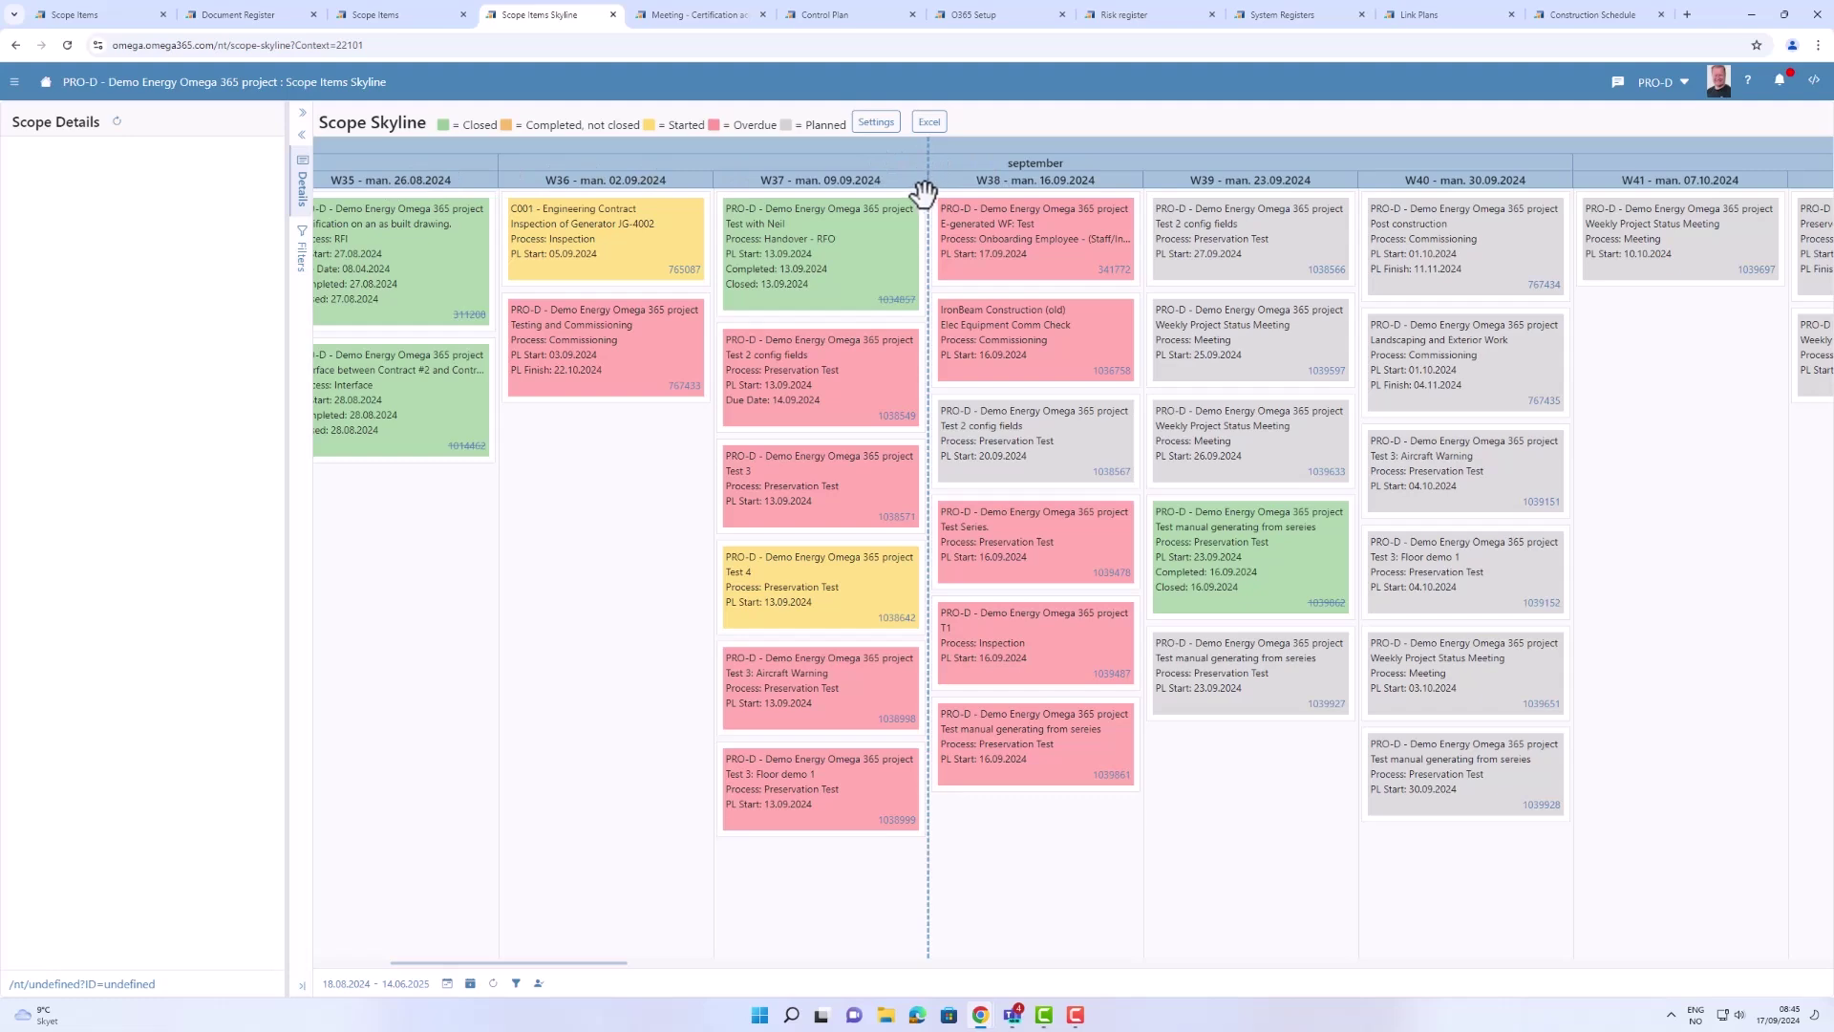
- Scroll the skyline back to August and open the EN ISO 9001:2015 Certification meeting
left_click_drag(532, 960, 435, 892)
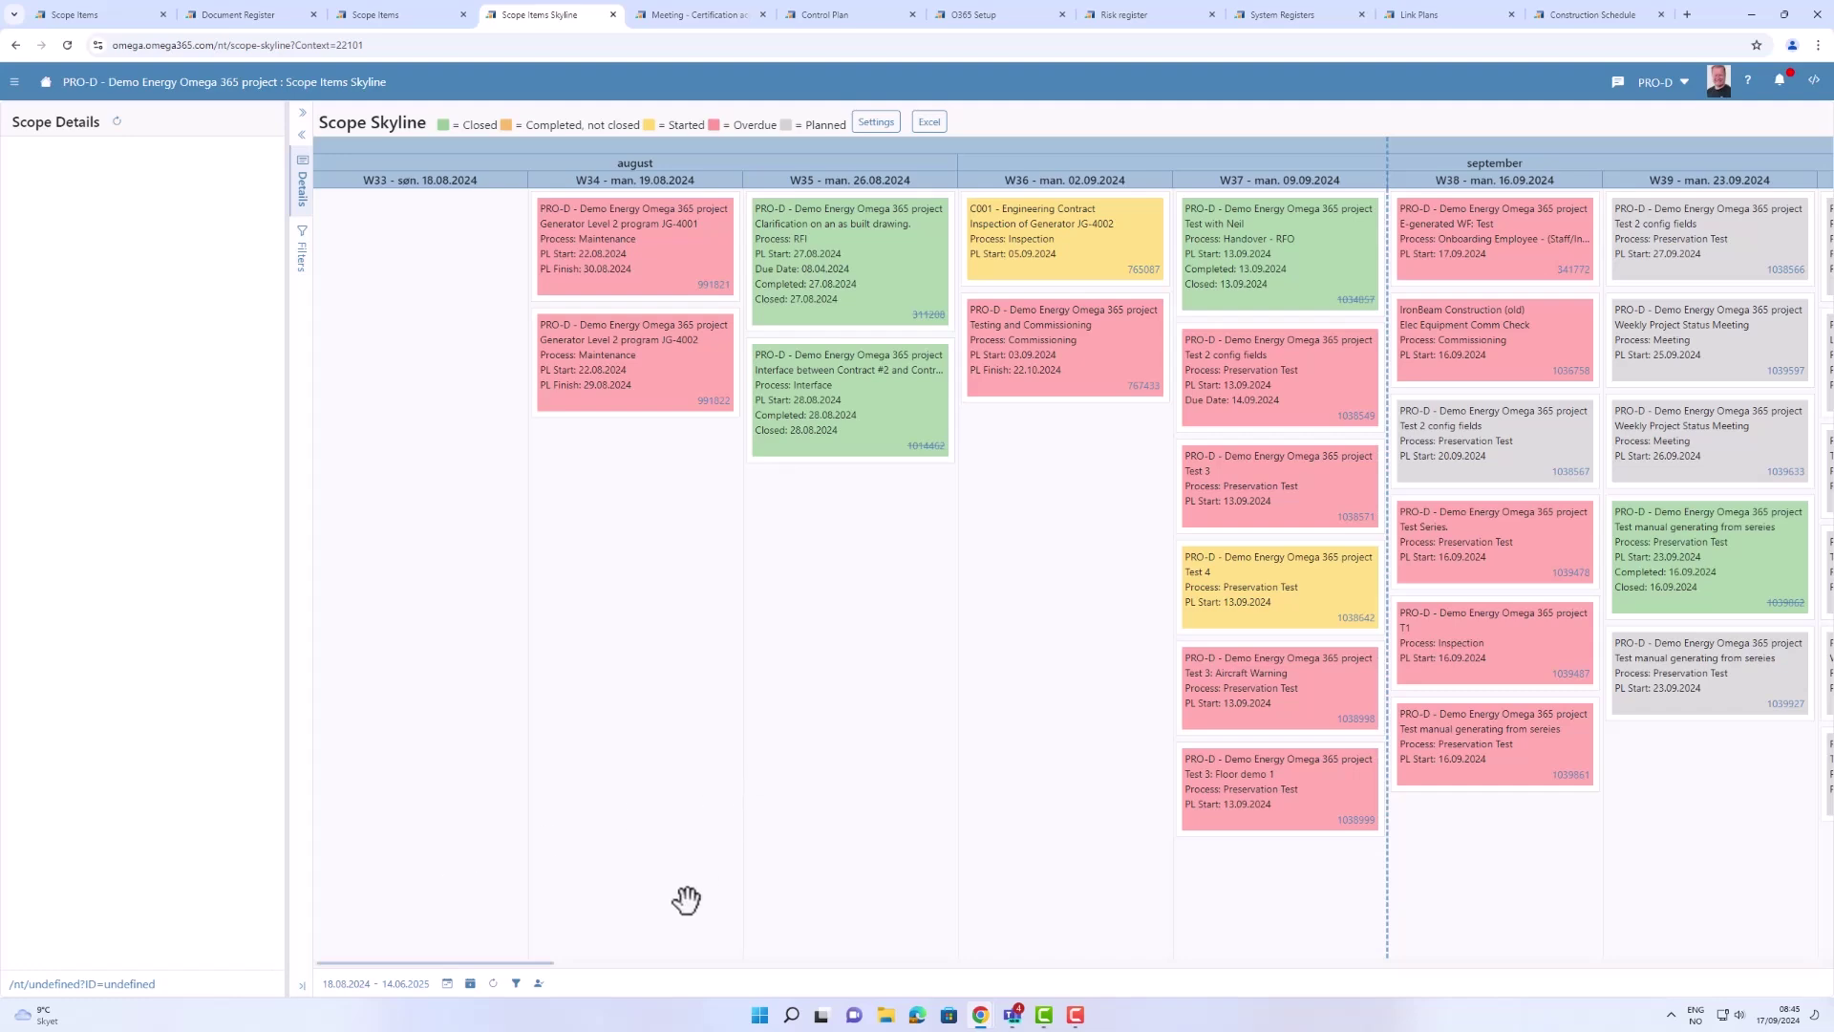
left_click(661, 14)
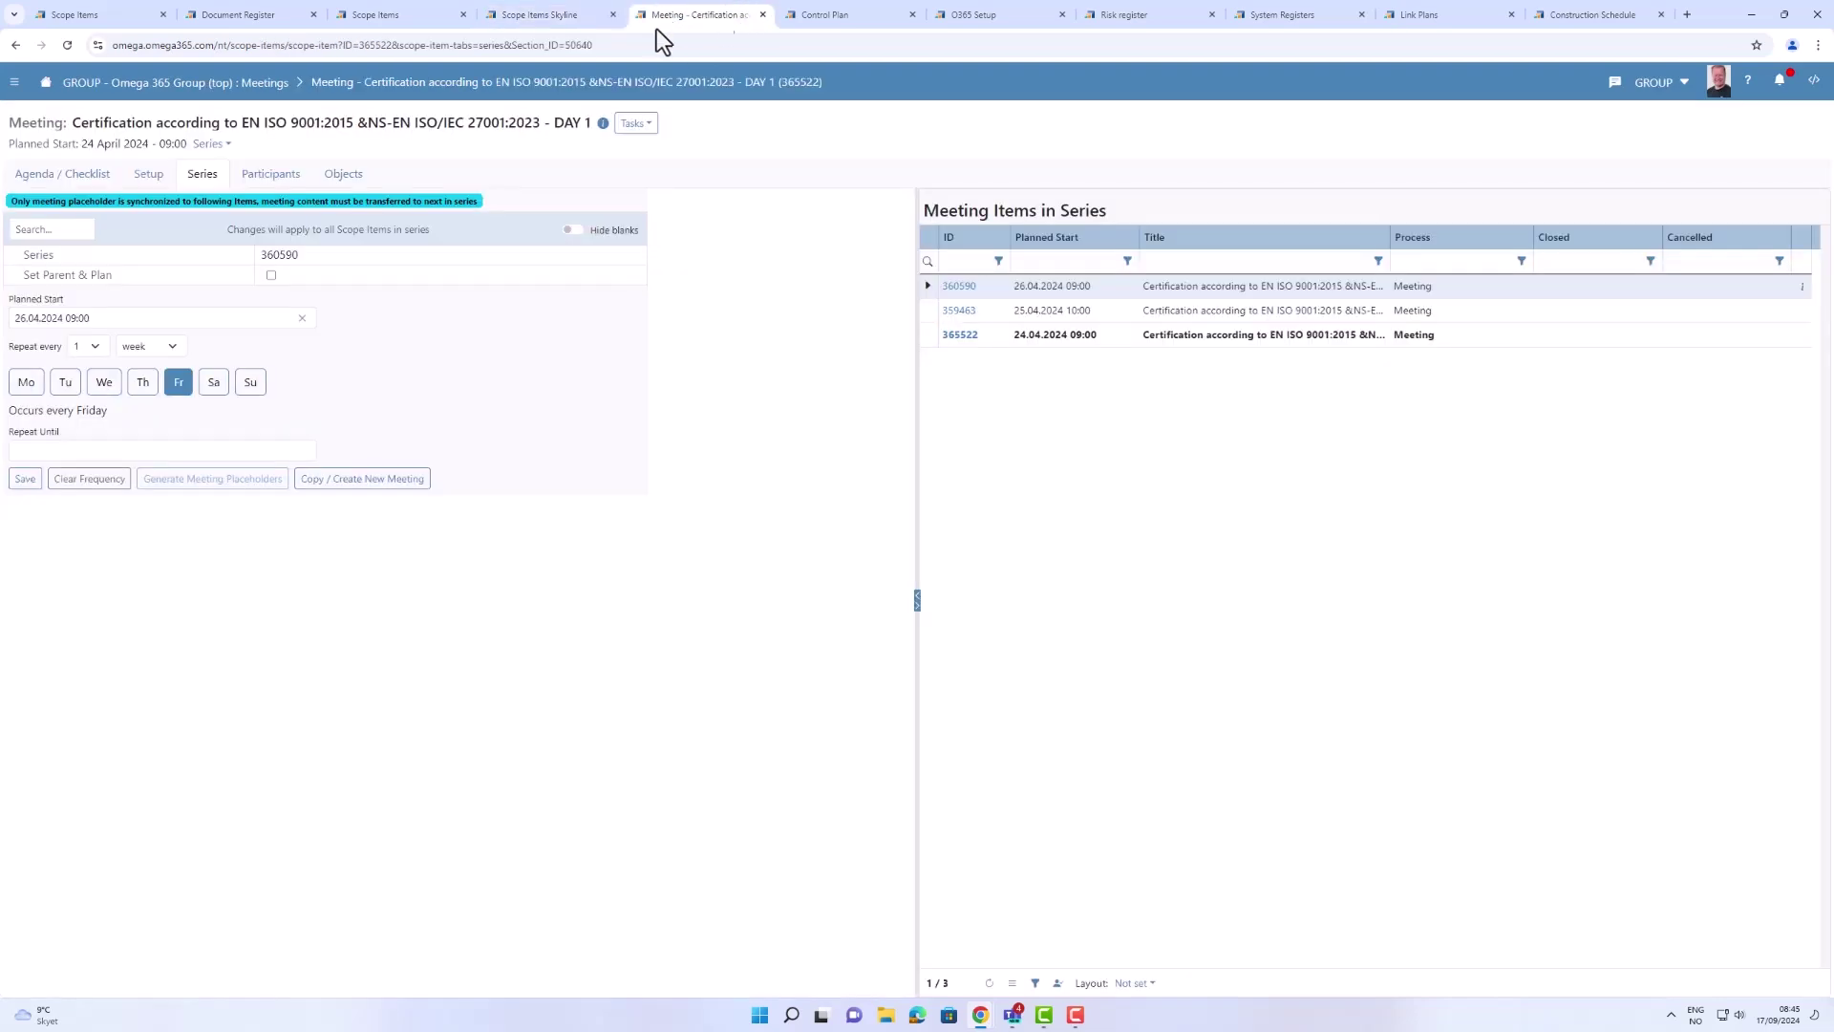
- Preview the 001 Opening Meeting's audit program, expand Context, and switch to the Control Plan
left_click(29, 177)
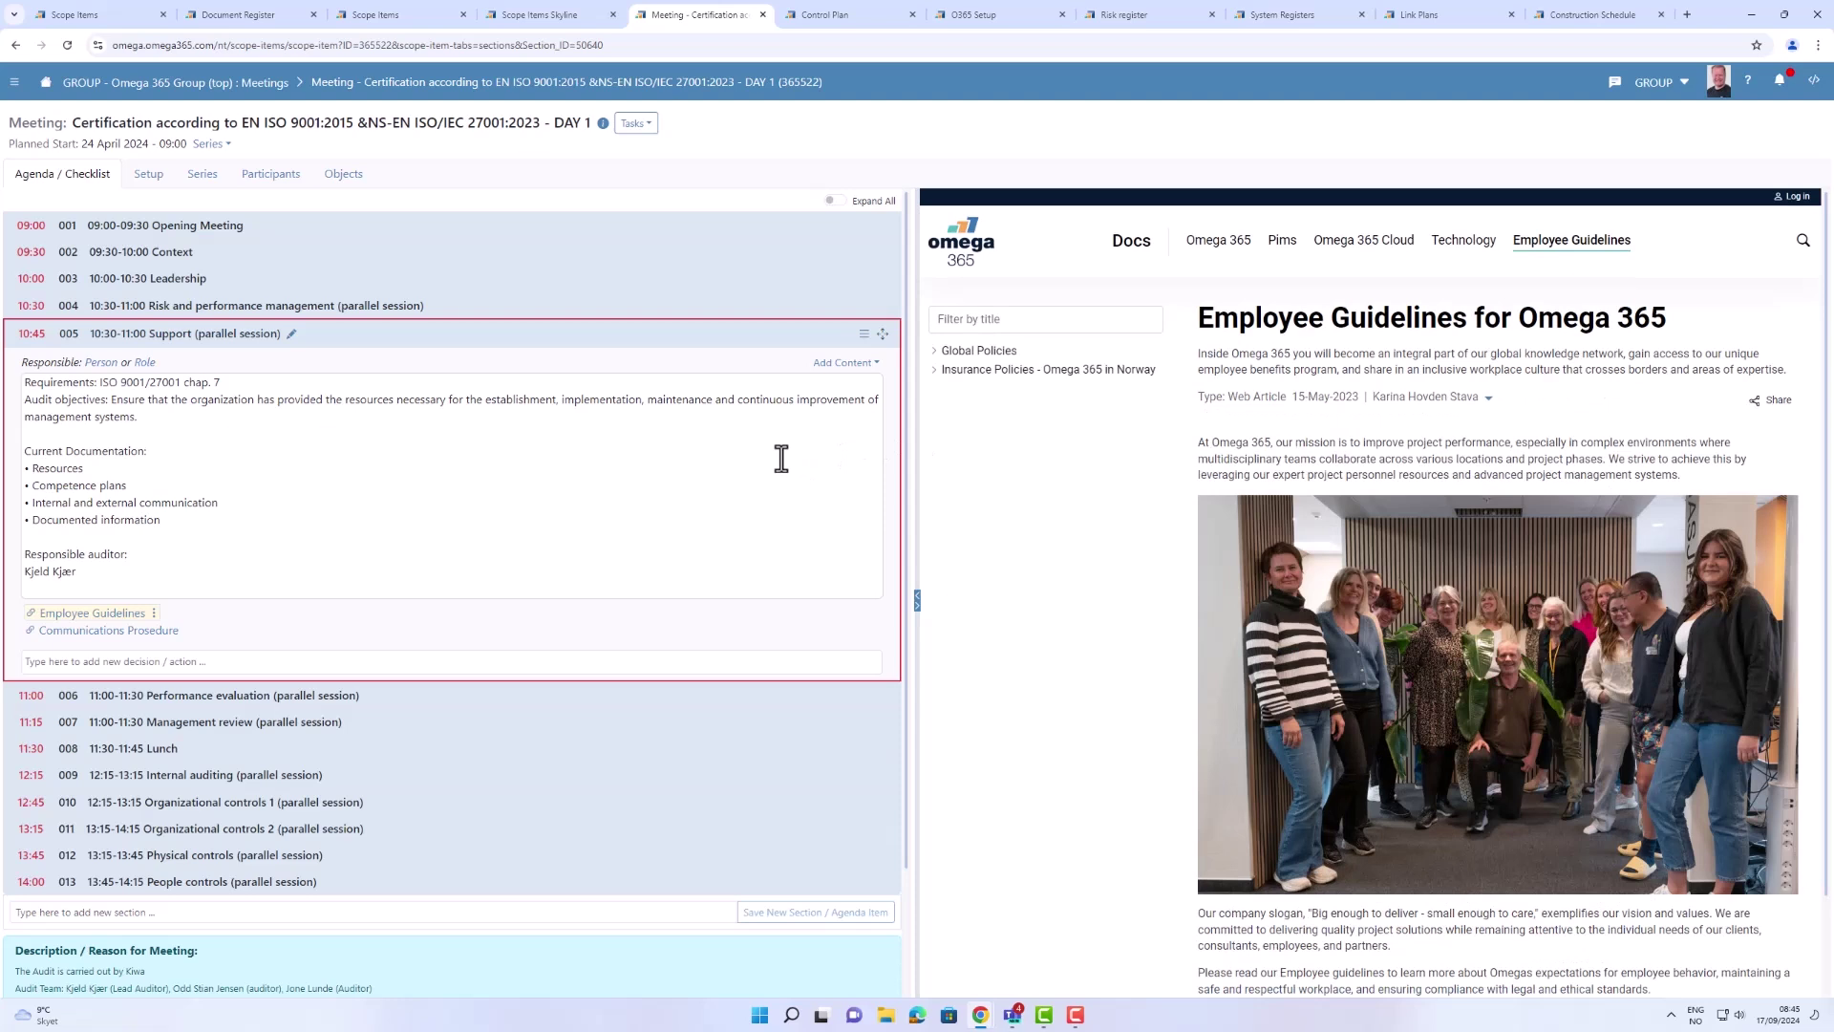
mouse_move(34, 359)
left_click(208, 228)
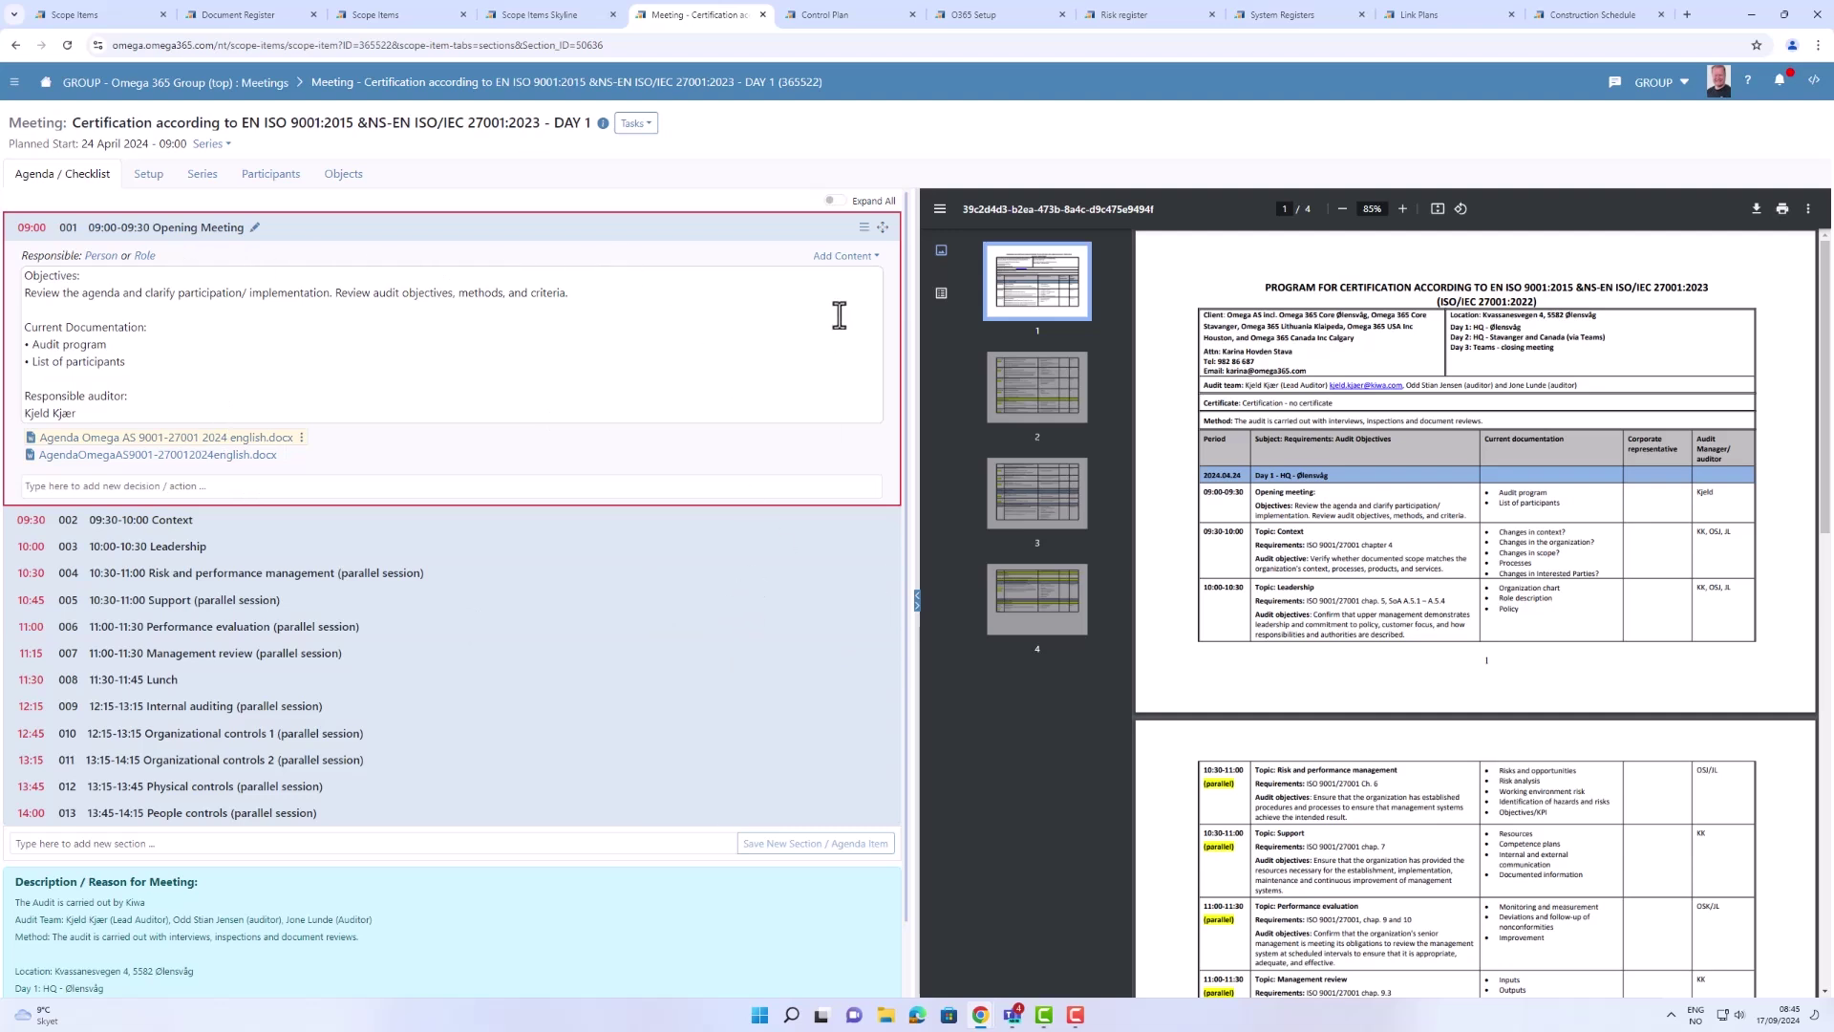
left_click(885, 521)
left_click(807, 15)
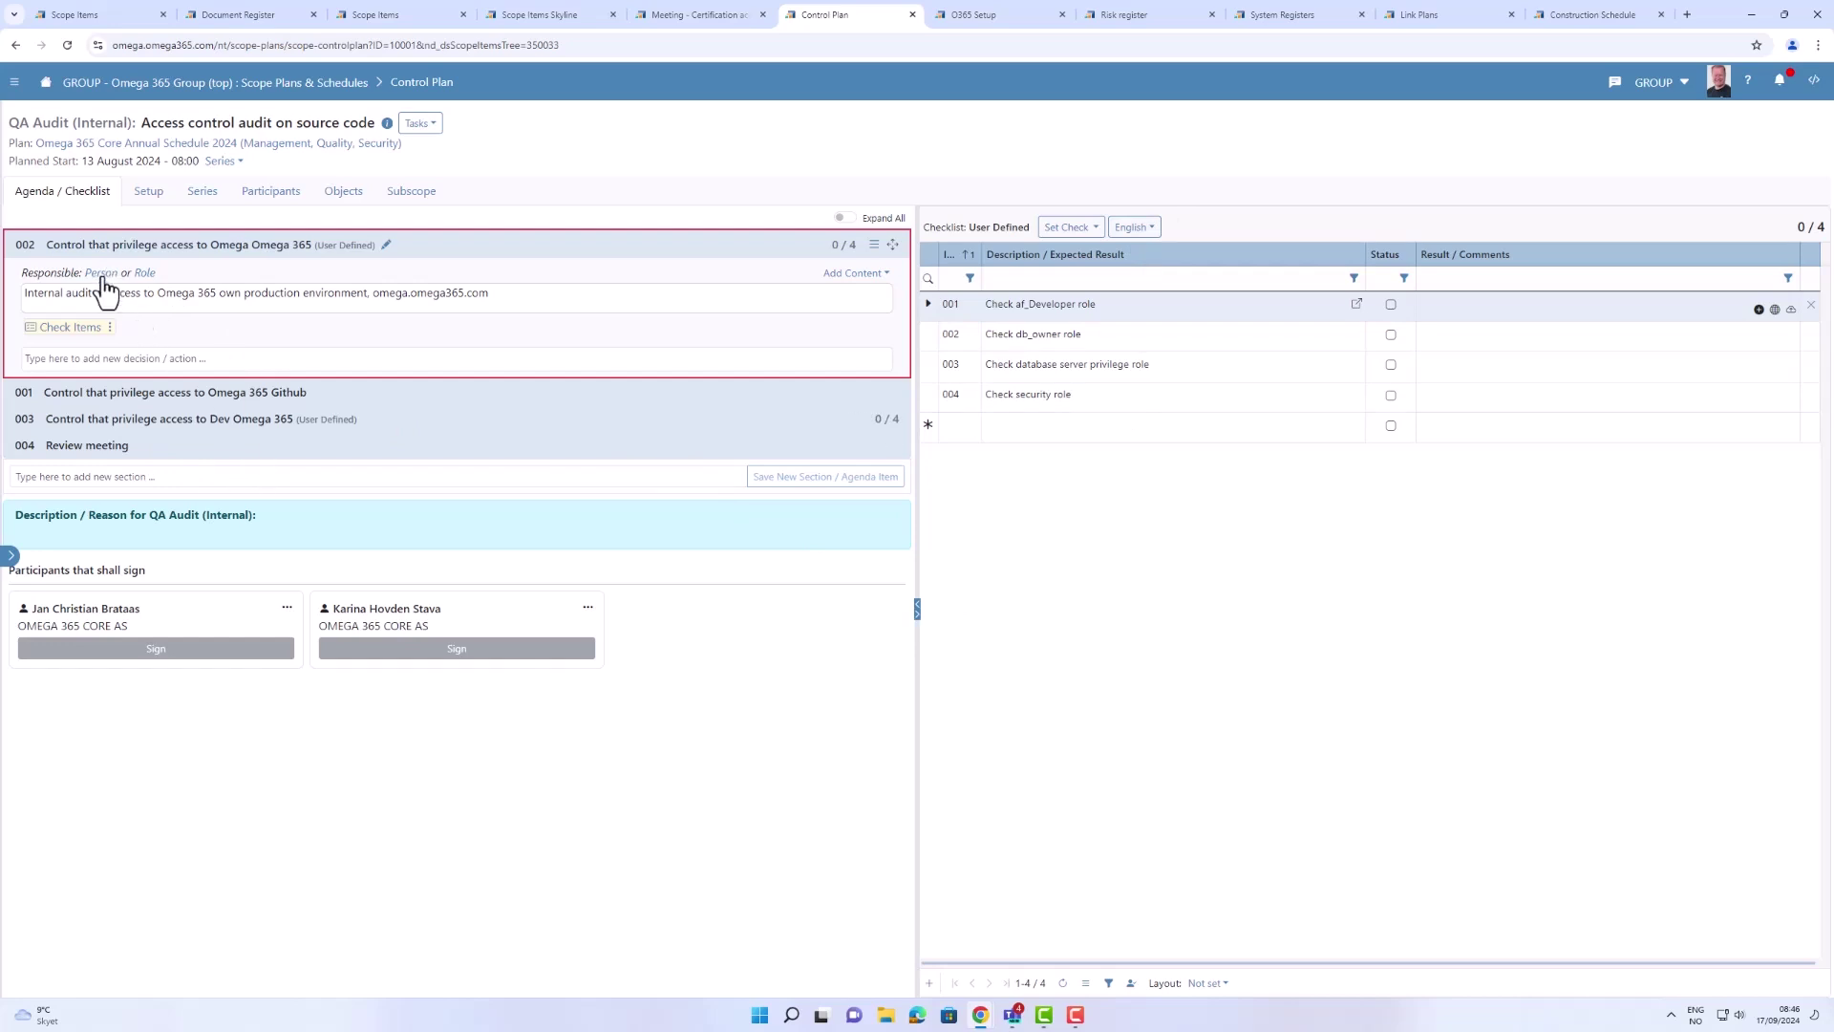
- Move agenda item 001 to the top, review items 003 and 002, then switch to O365 Setup
left_click_drag(889, 384, 907, 252)
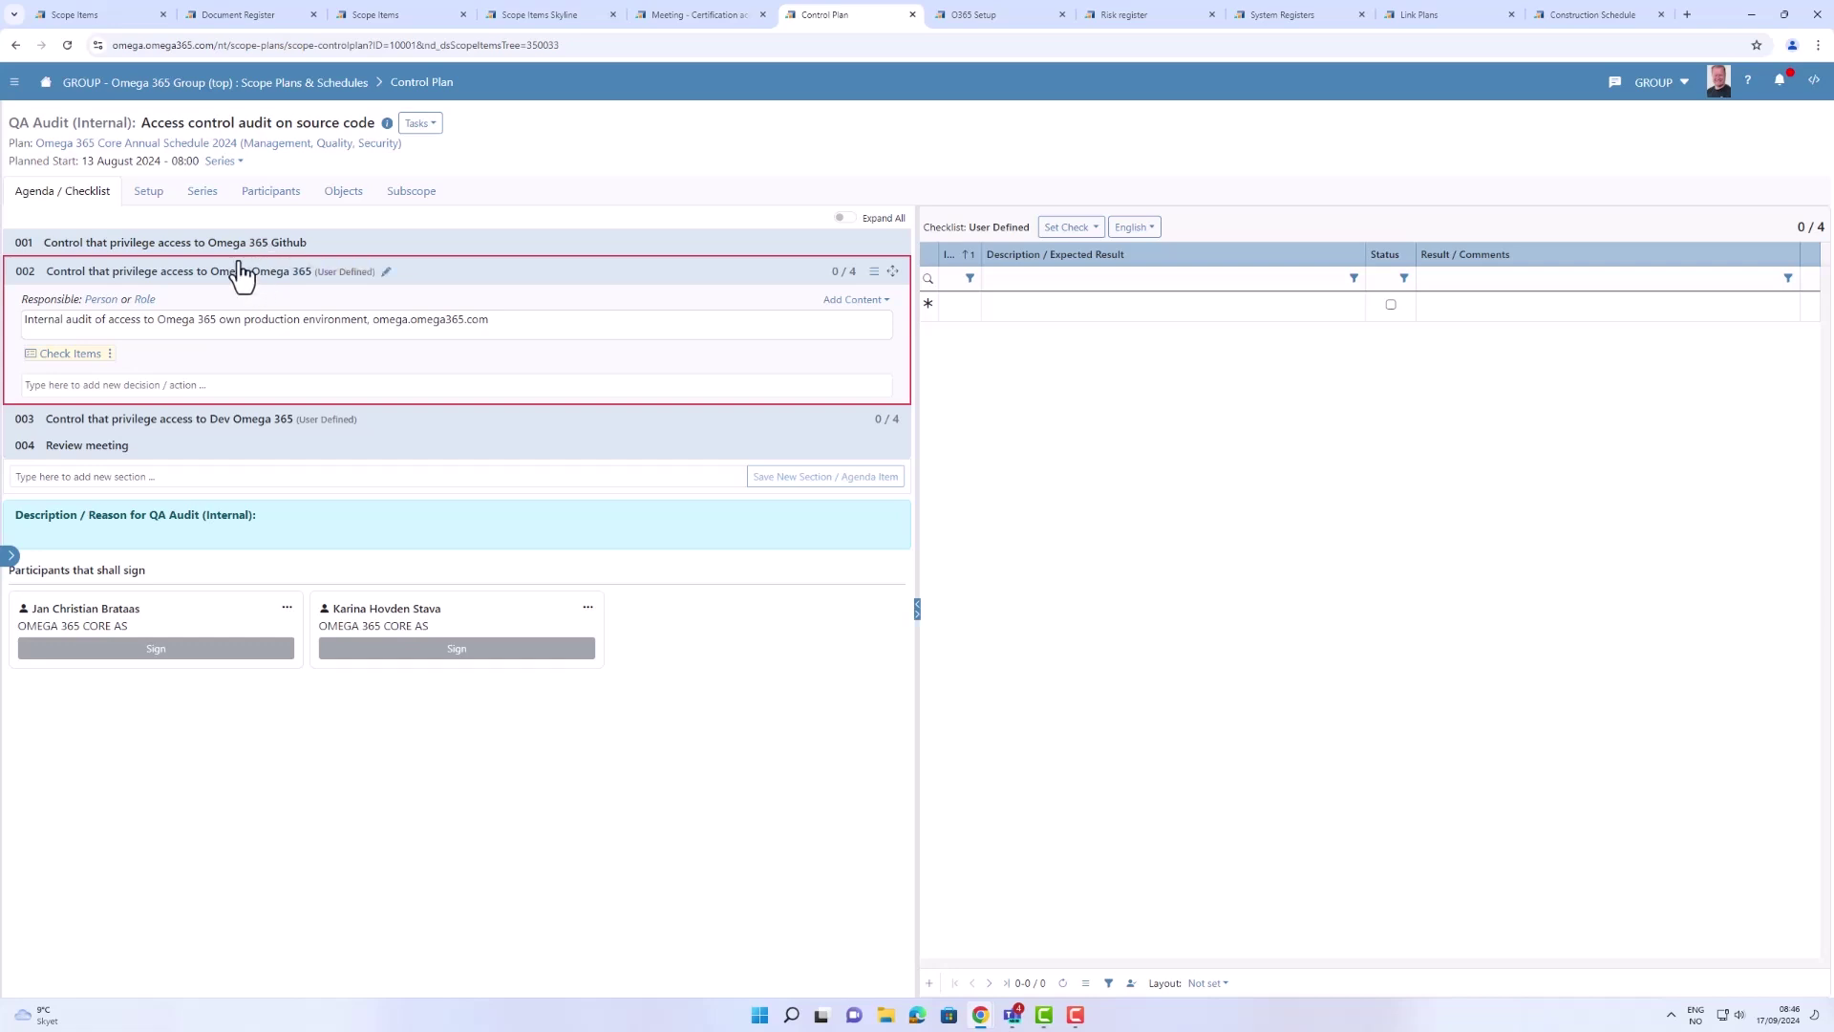
left_click(216, 431)
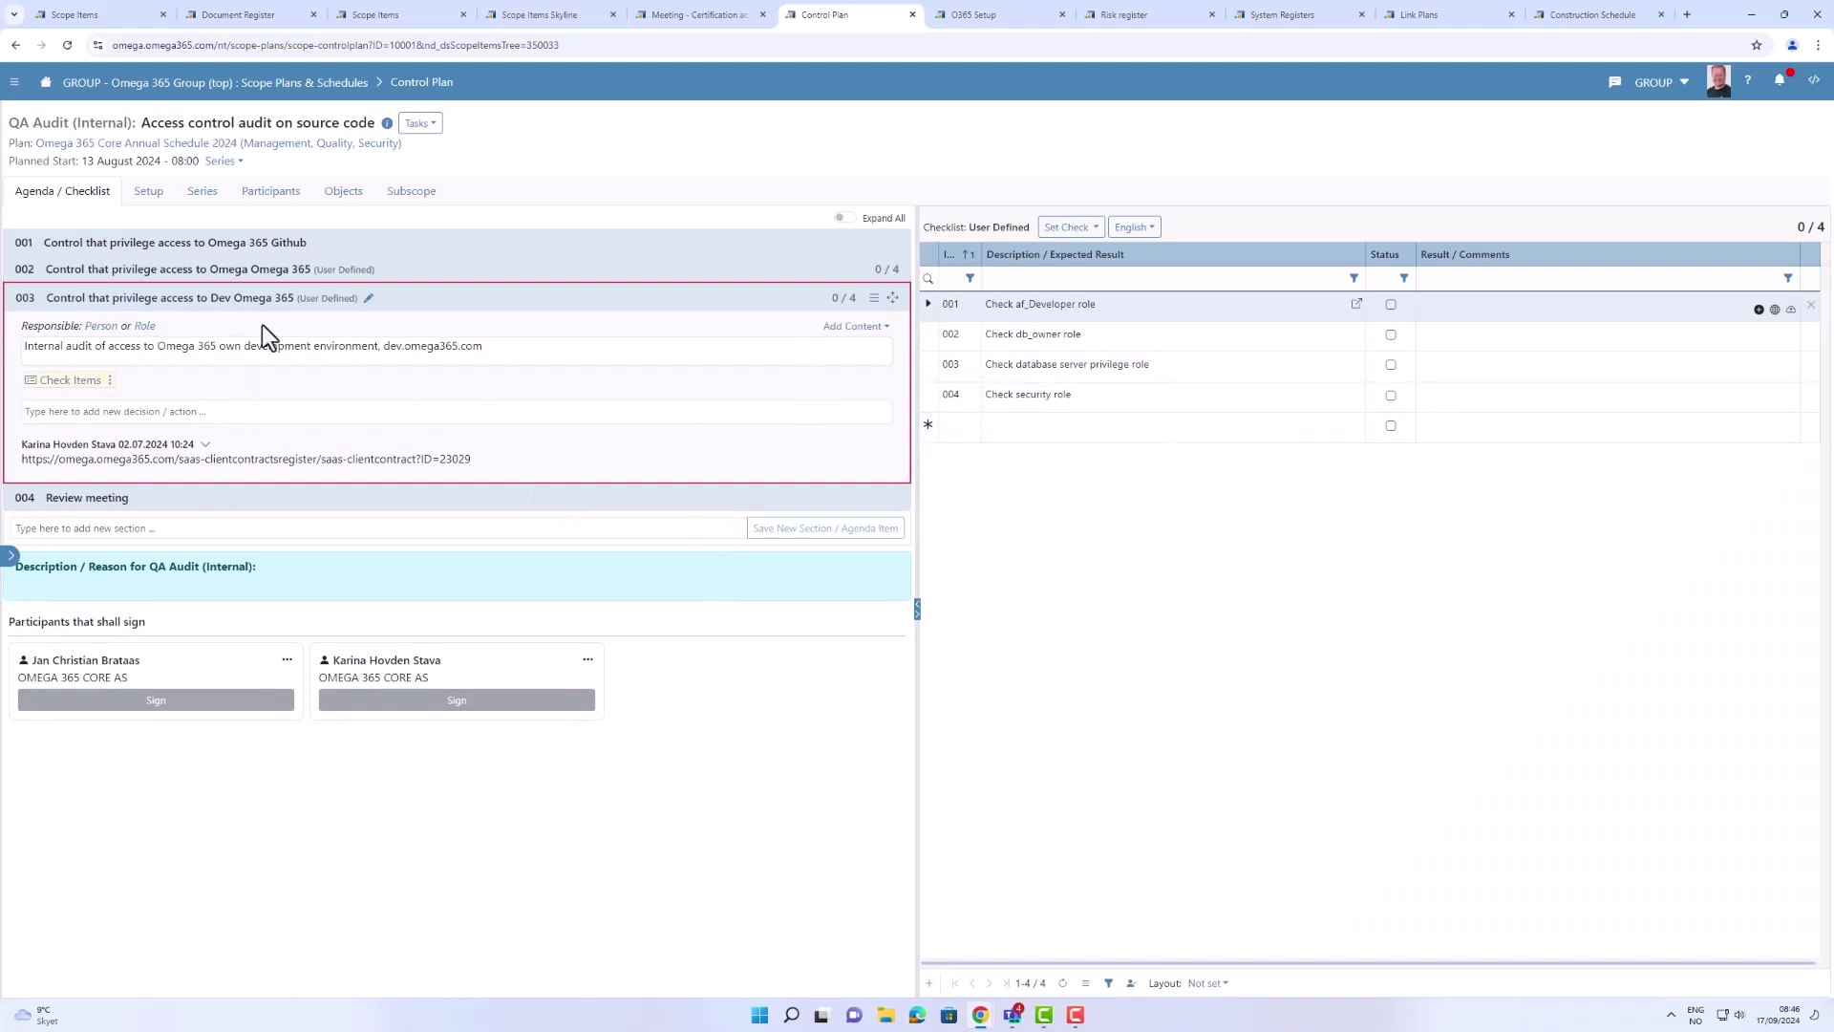
left_click(220, 272)
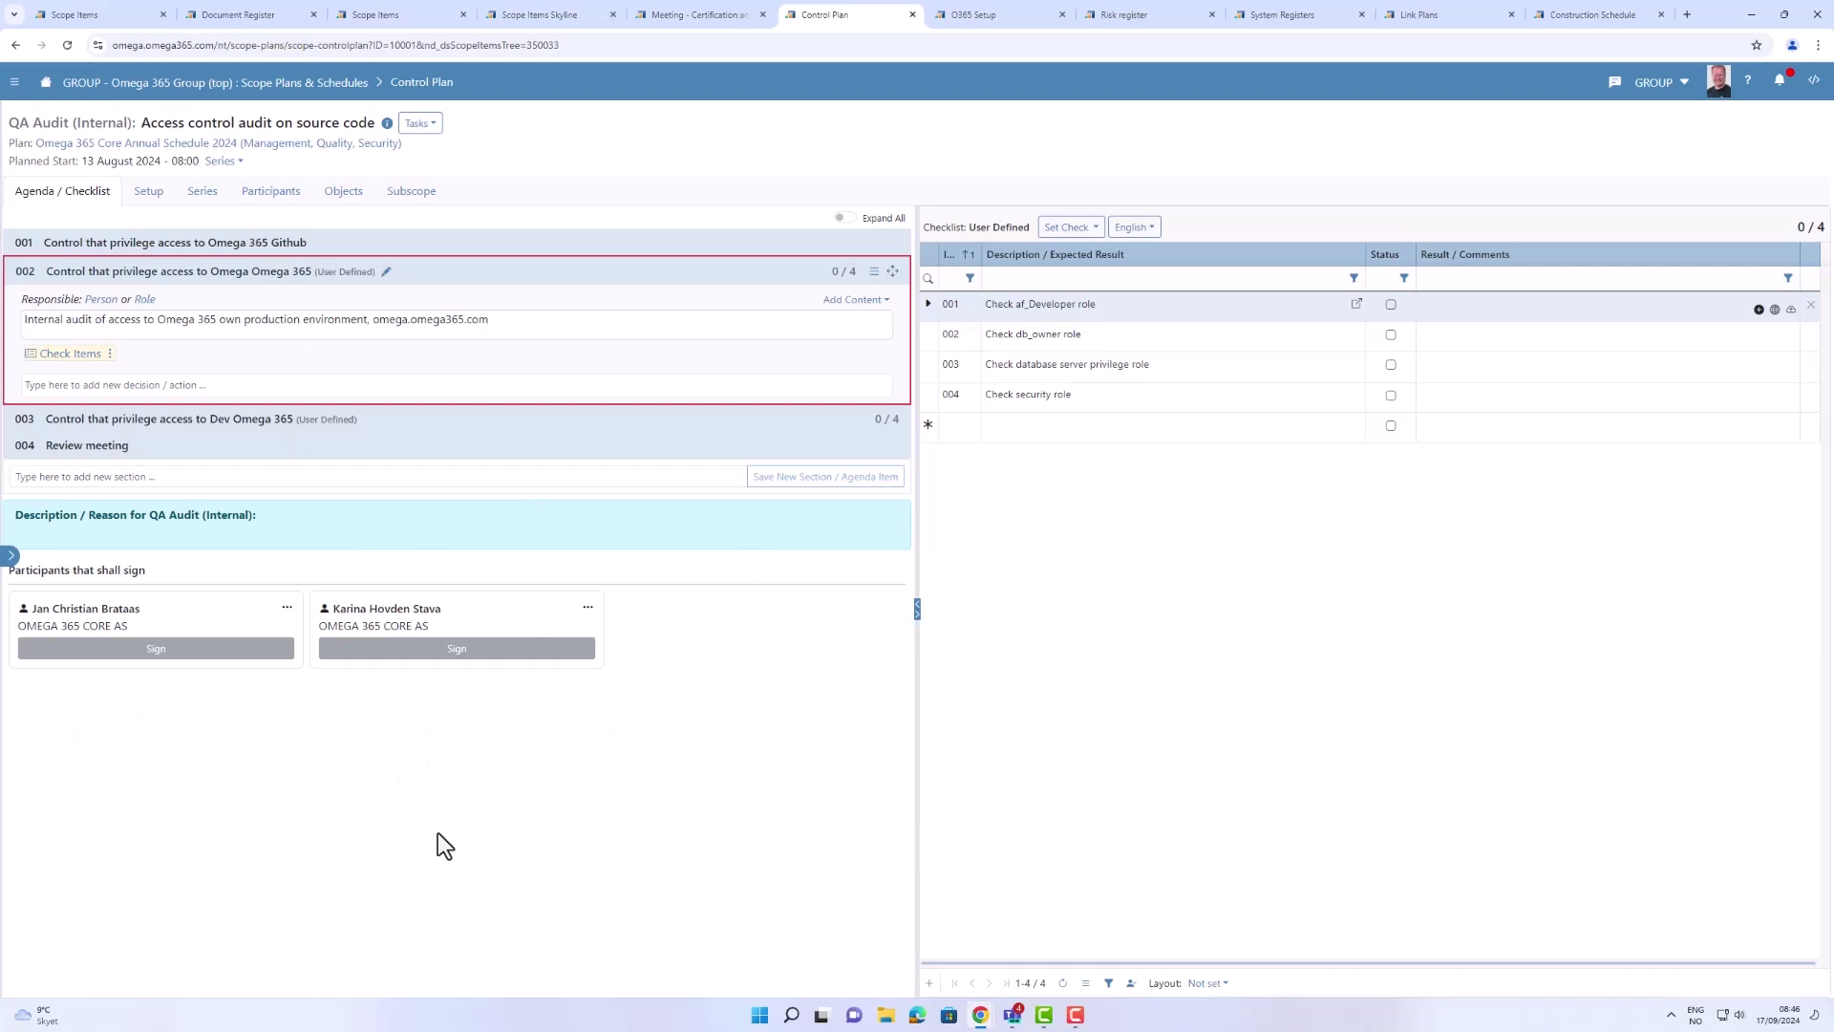
key("ctrl+Tab")
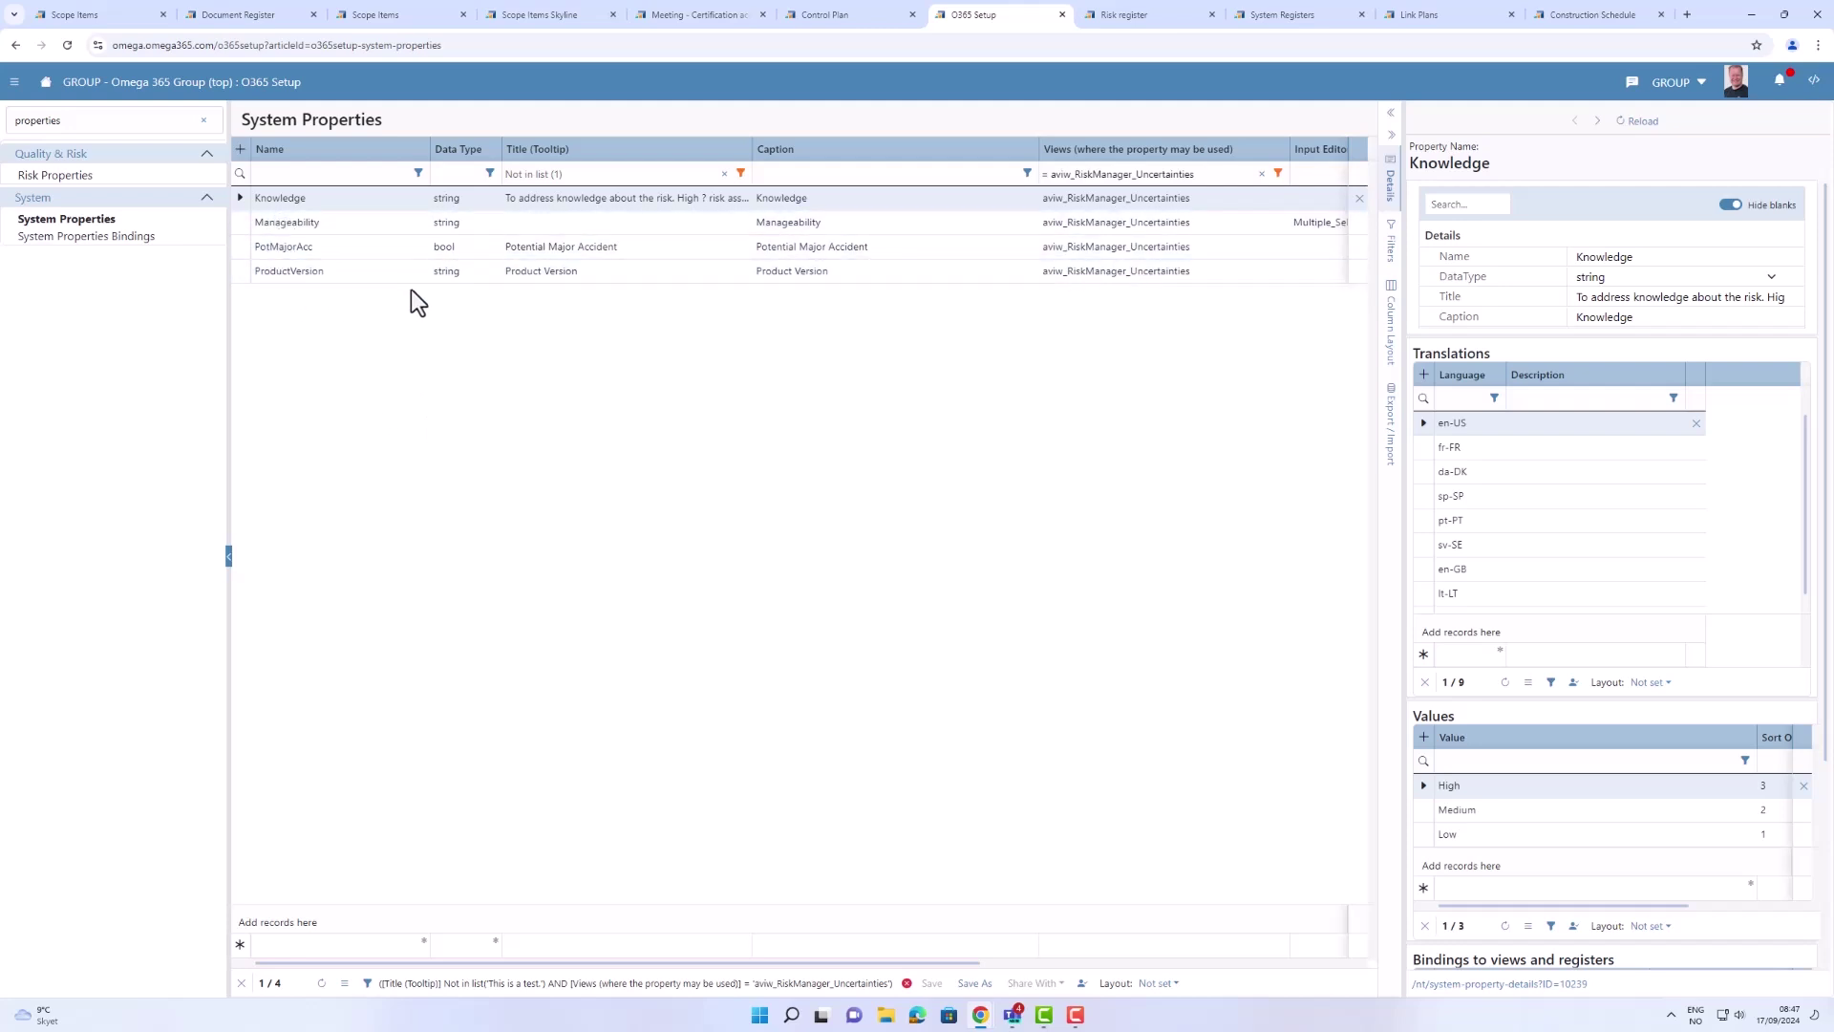
- Switch to the Risk register tab on the way to System Registers
left_click(1117, 15)
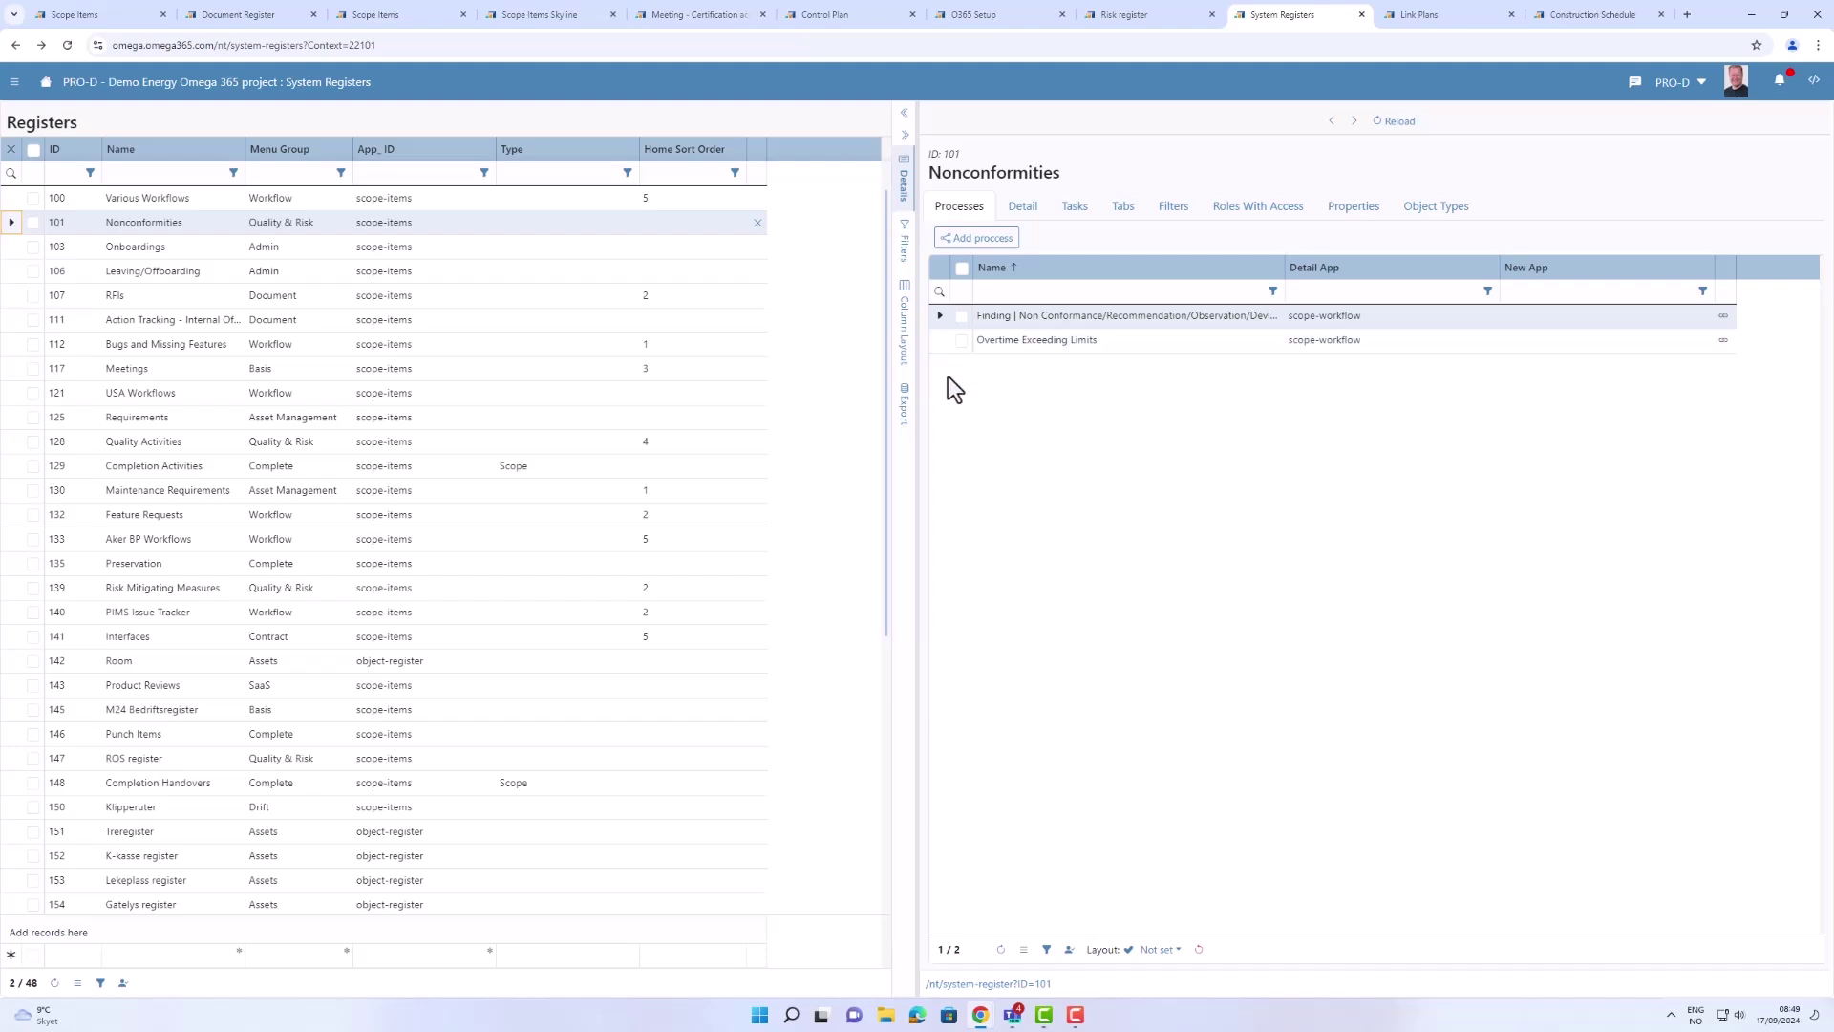
- Show the 14 processes of register 103 Onboardings, then open the app launcher
left_click(20, 246)
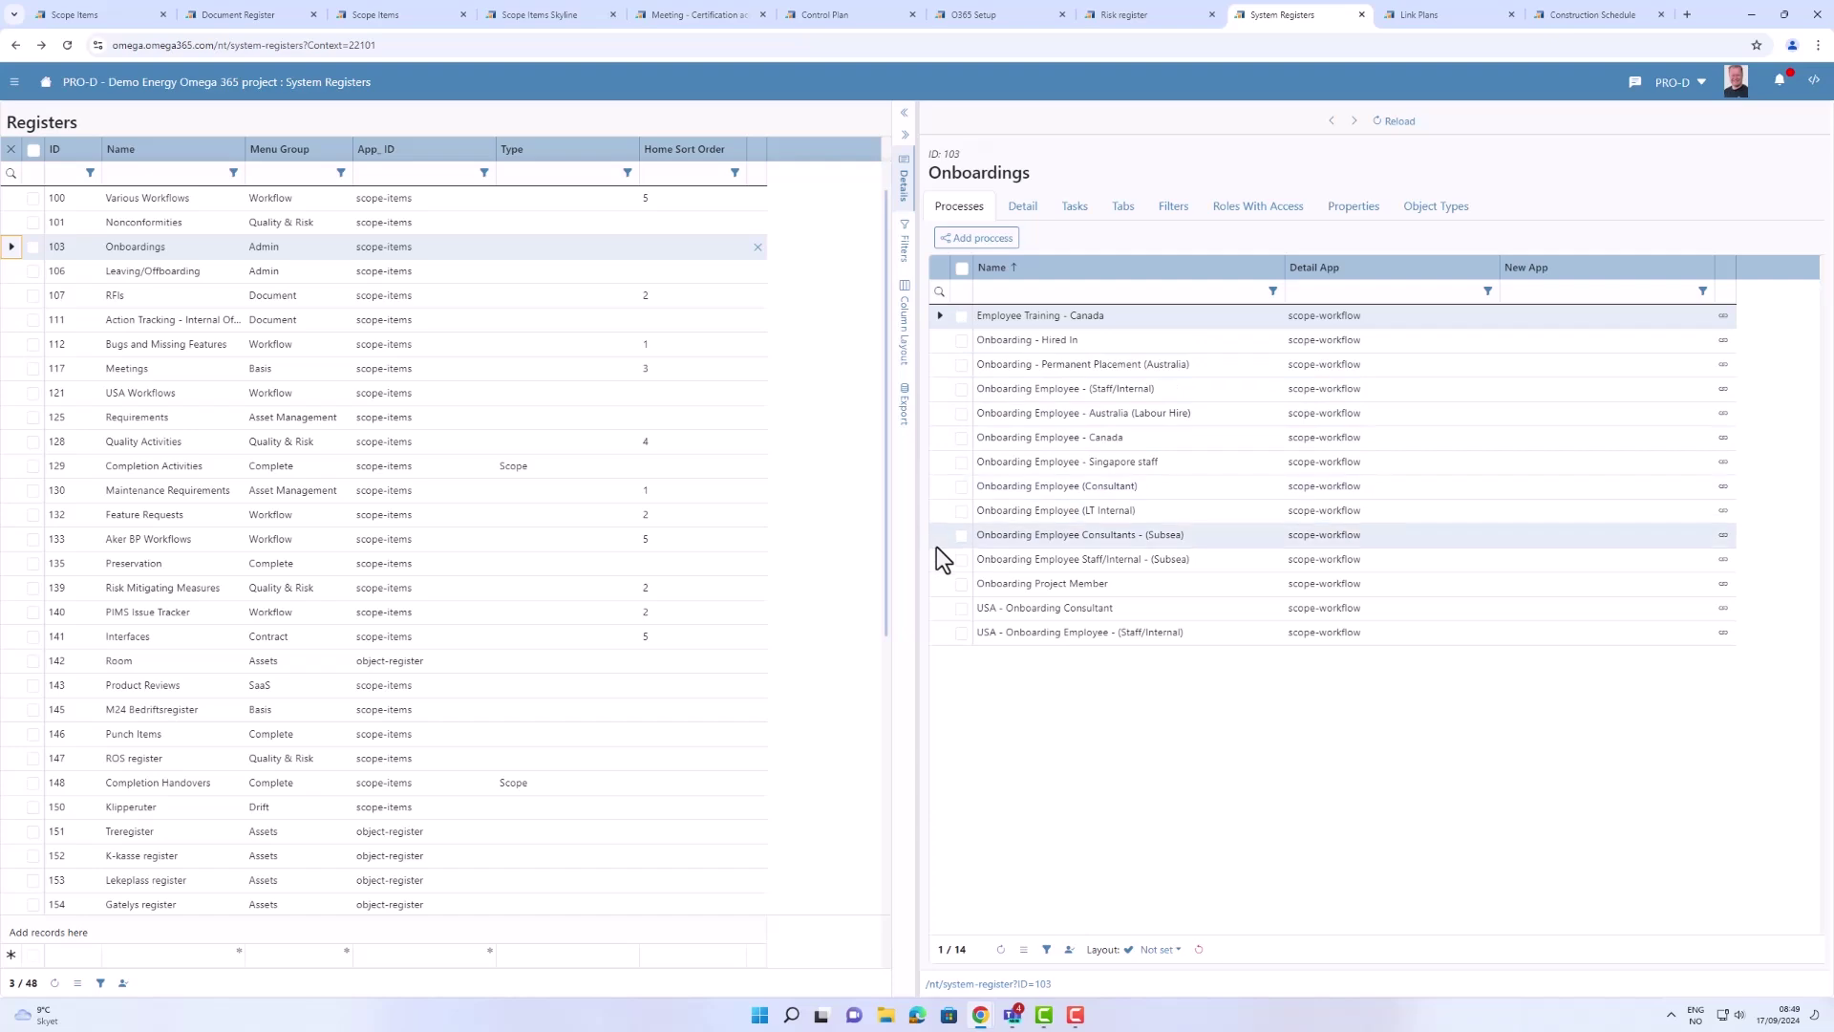
left_click(14, 84)
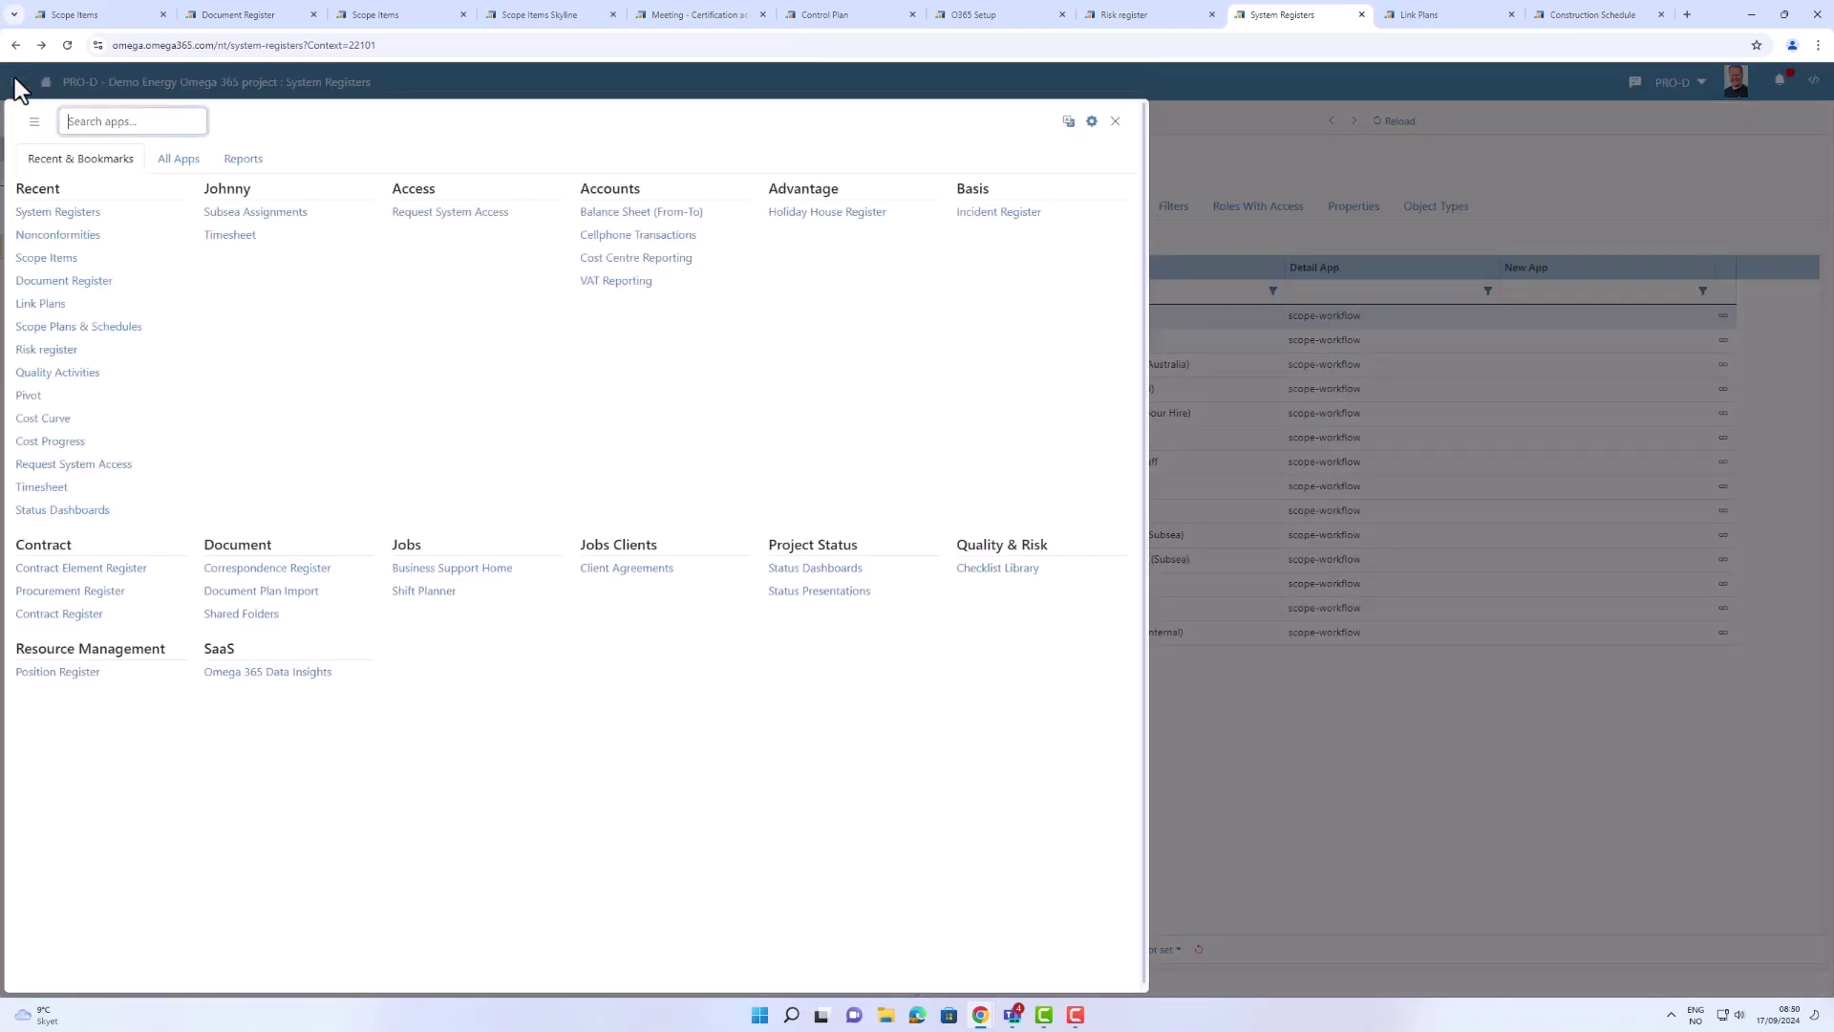
- Search the apps for 'non' to open Nonconformities, then view the Construction Schedule Gantt on Baseline Version 10285
type("onbo")
key("ctrl+a")
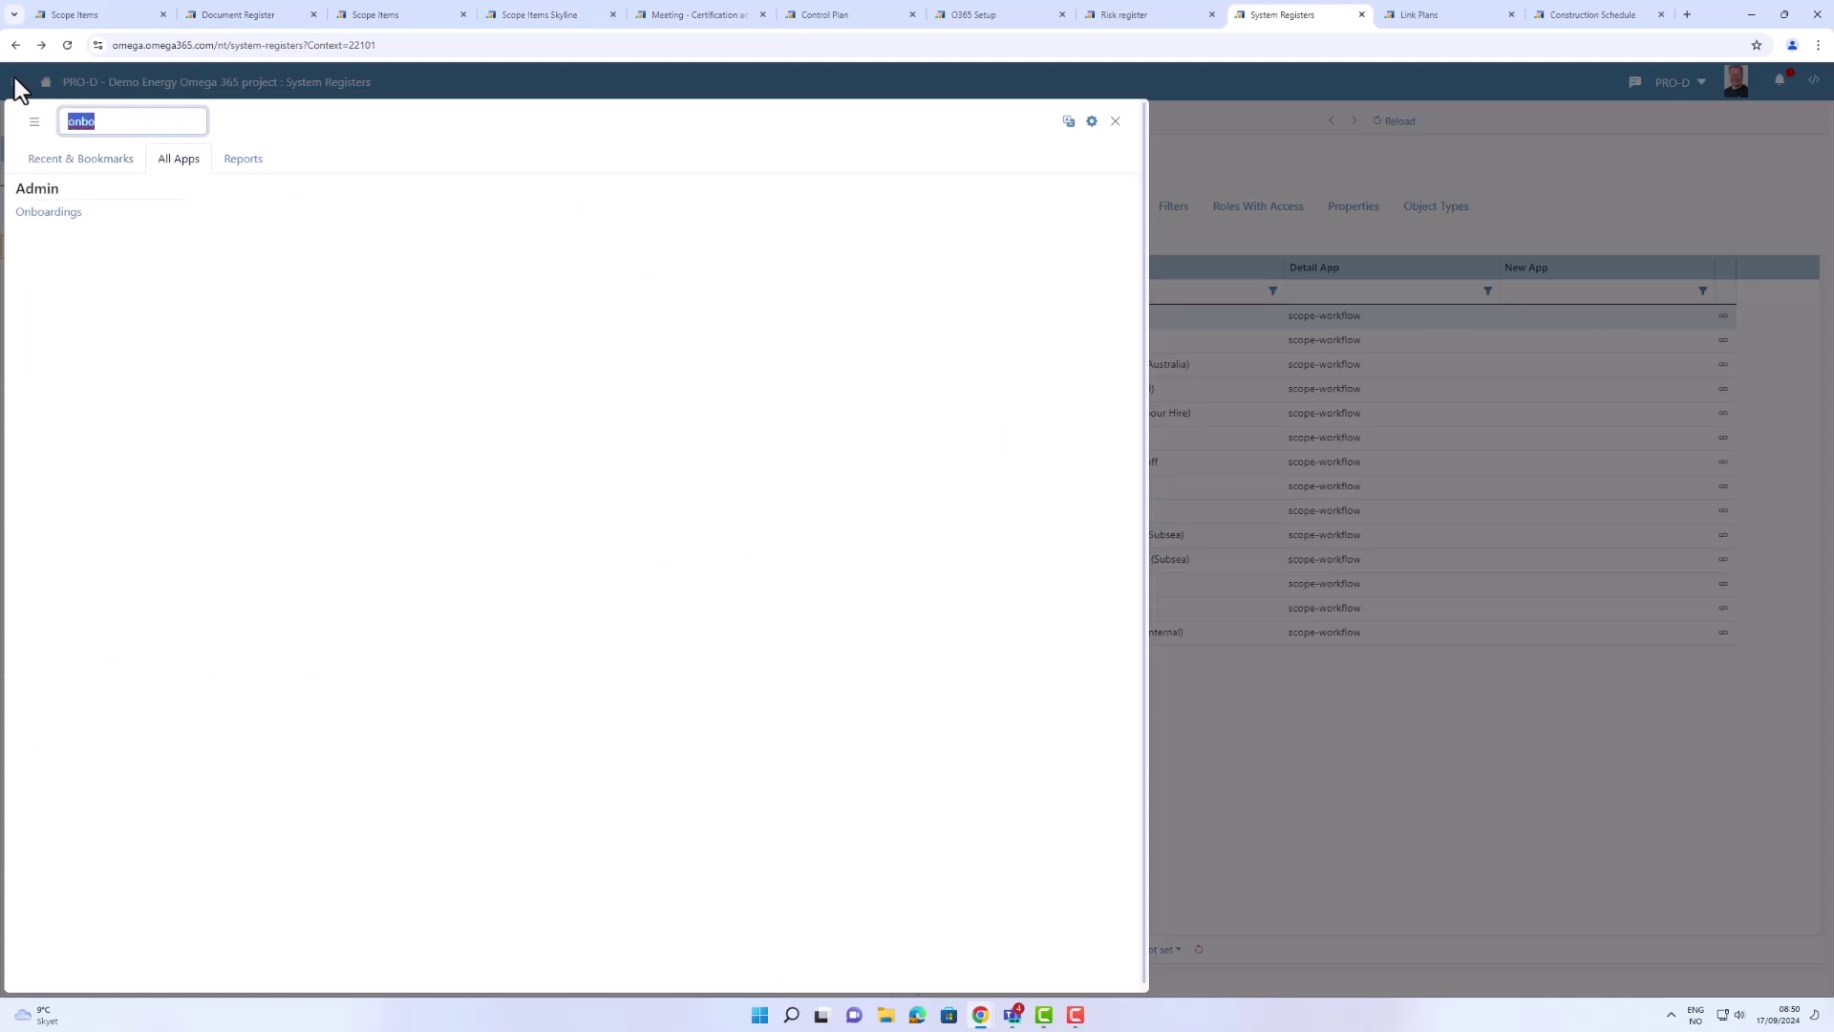
type("non")
left_click(61, 220)
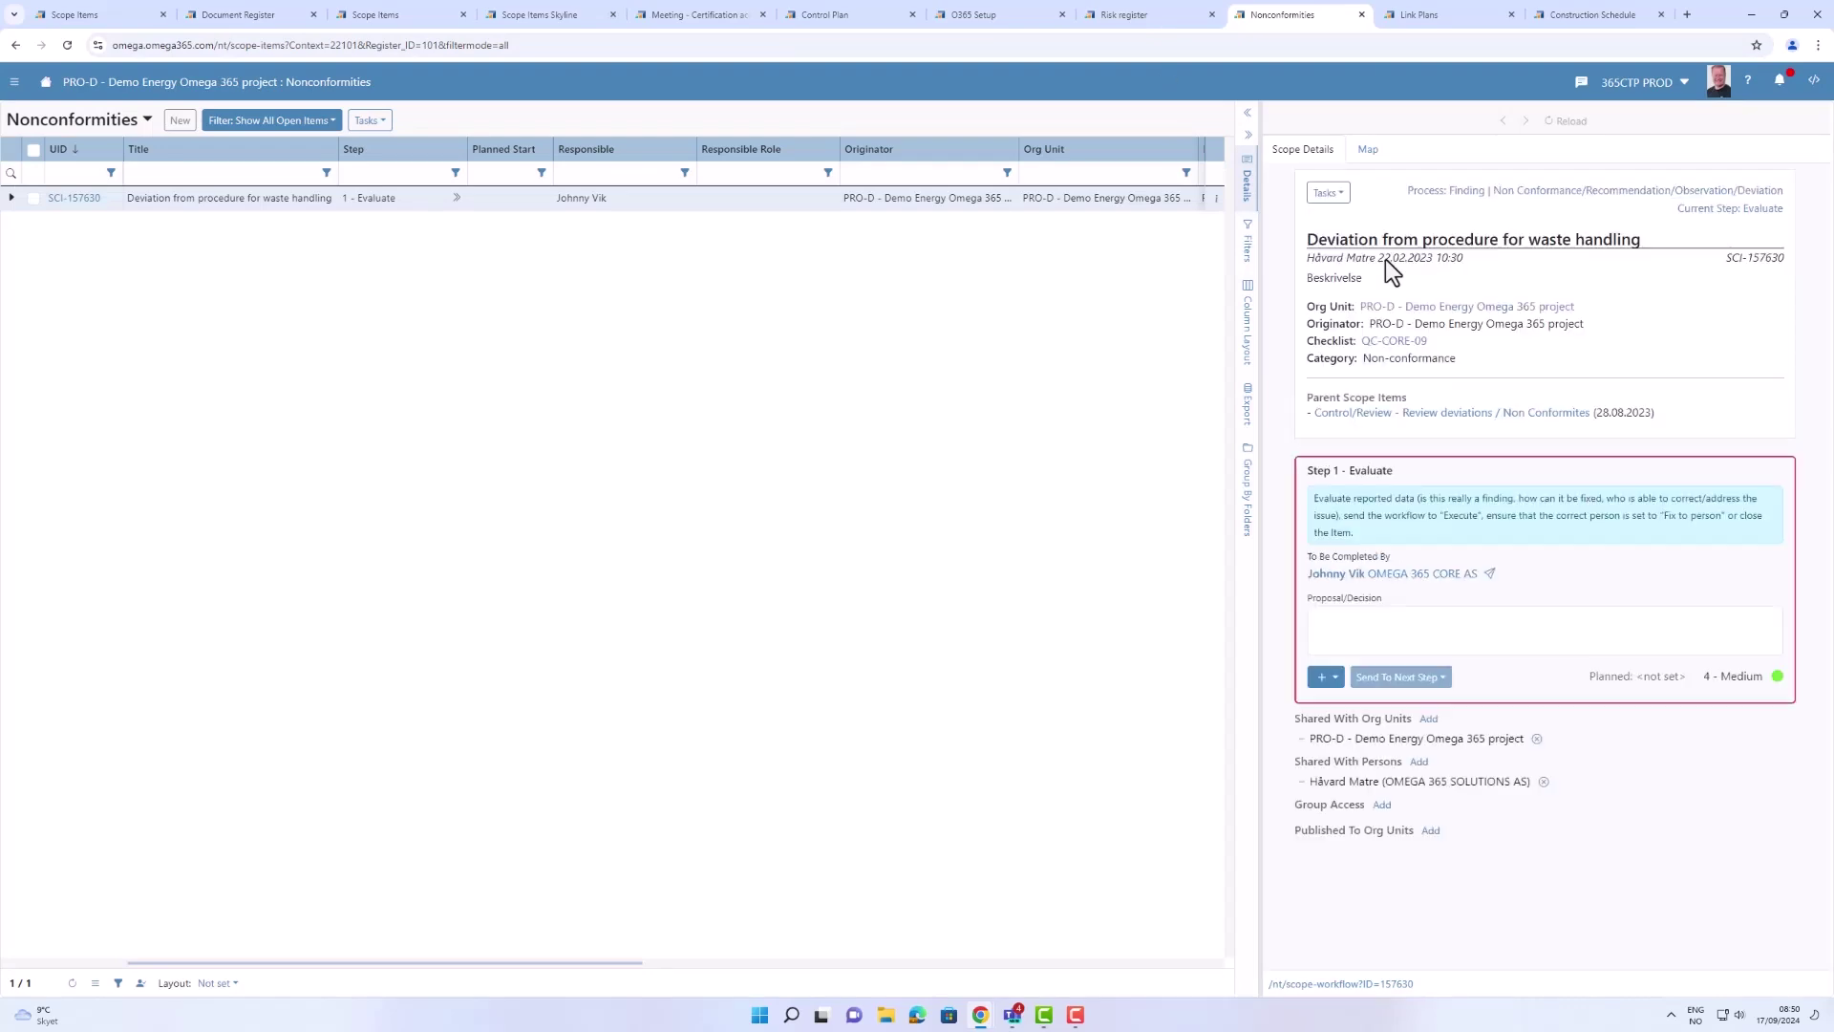
left_click(1567, 17)
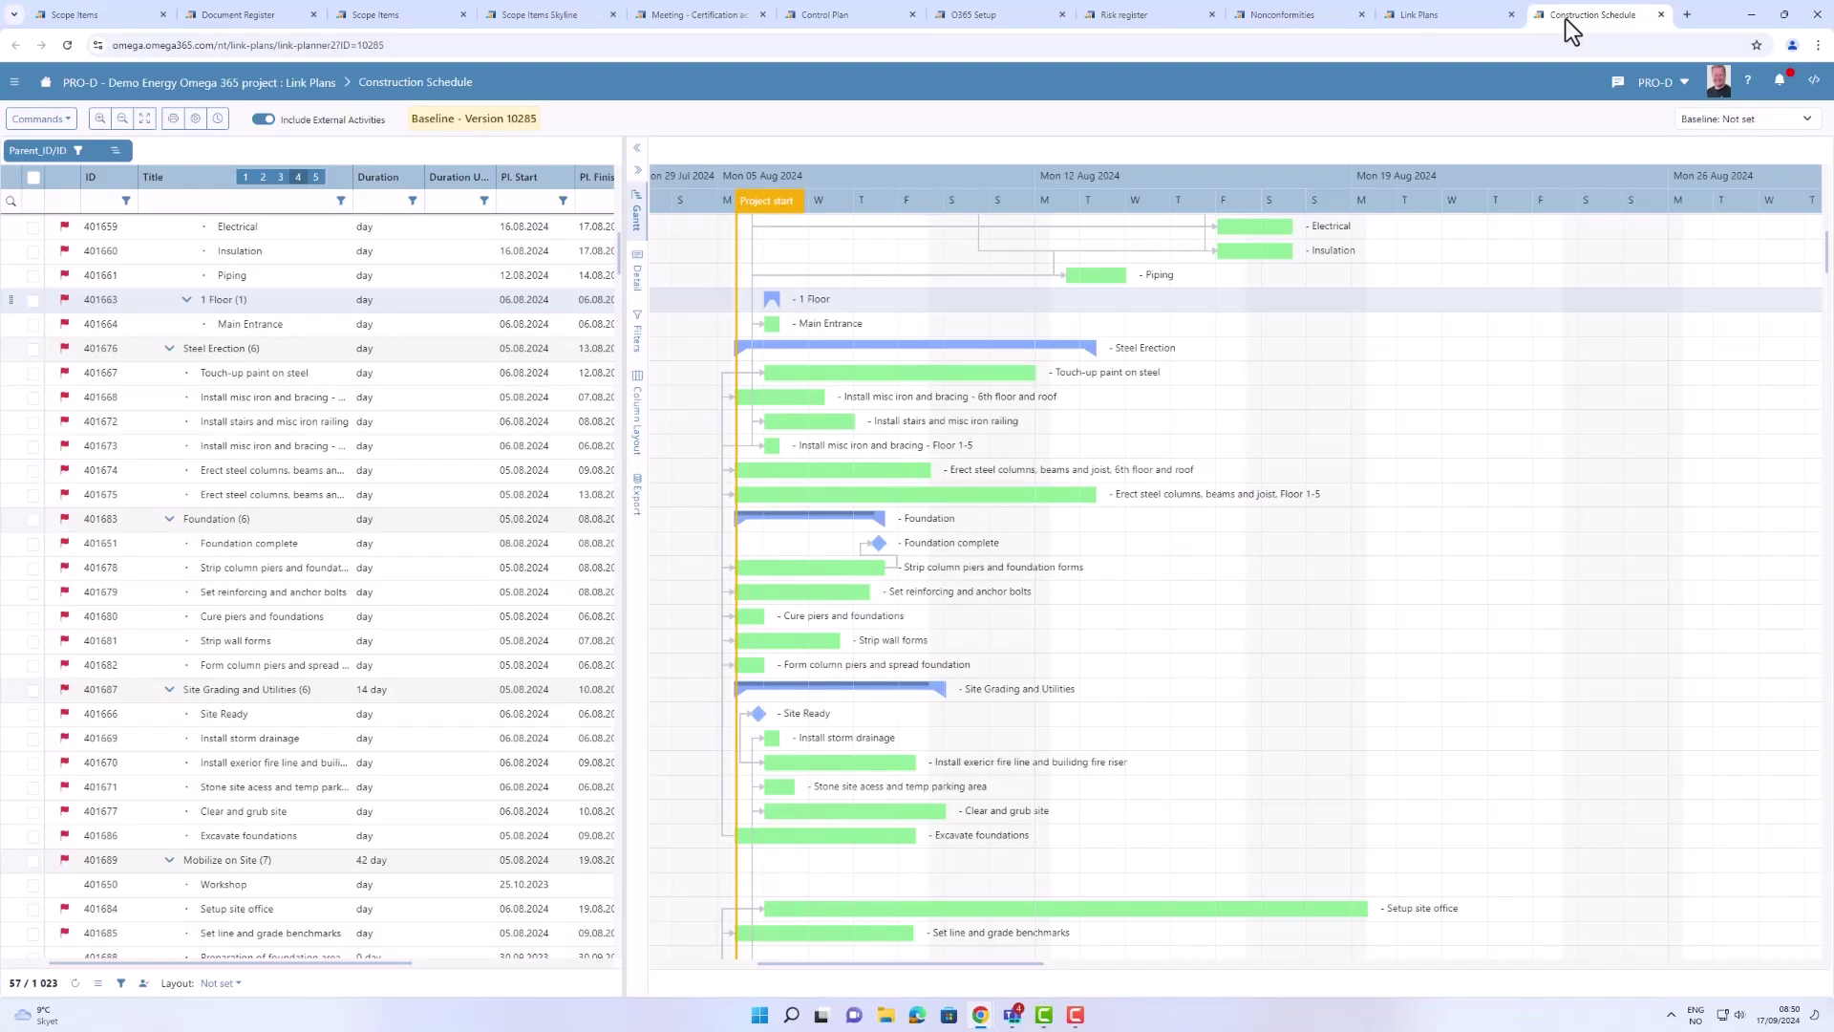
scroll(285, 388, "up", 3)
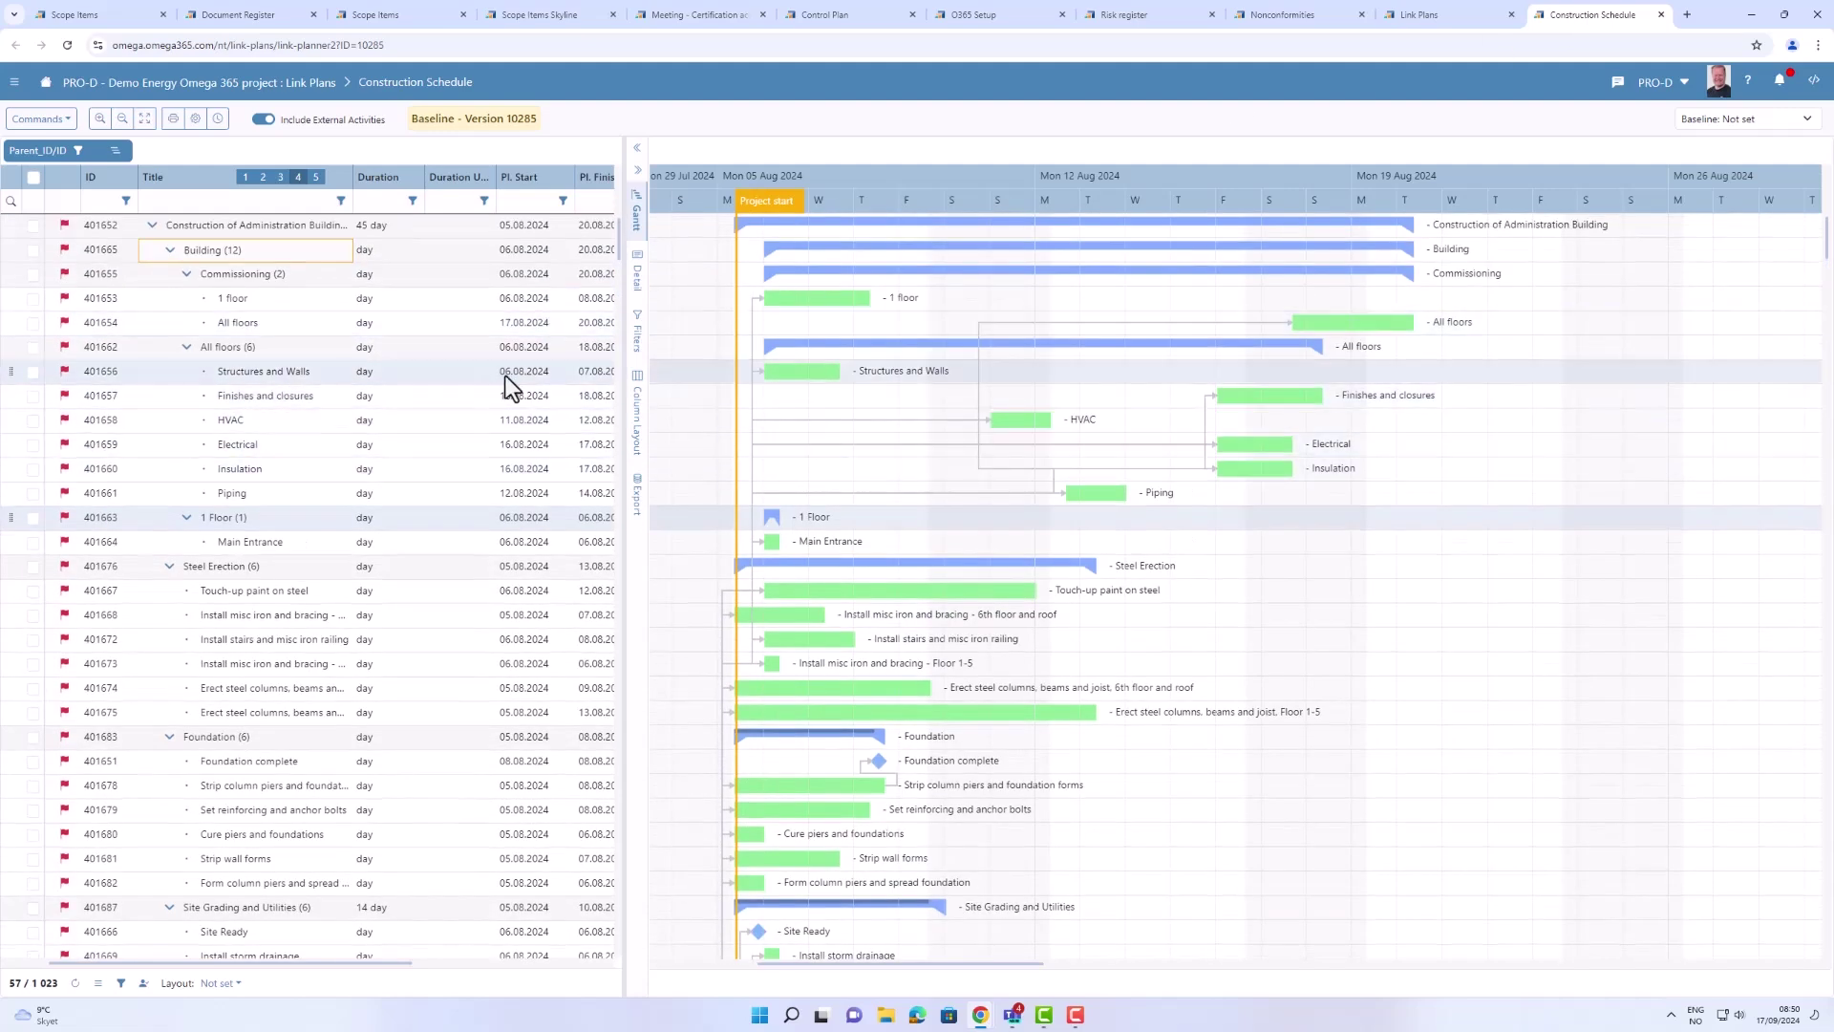
scroll(1044, 340, "down", 5)
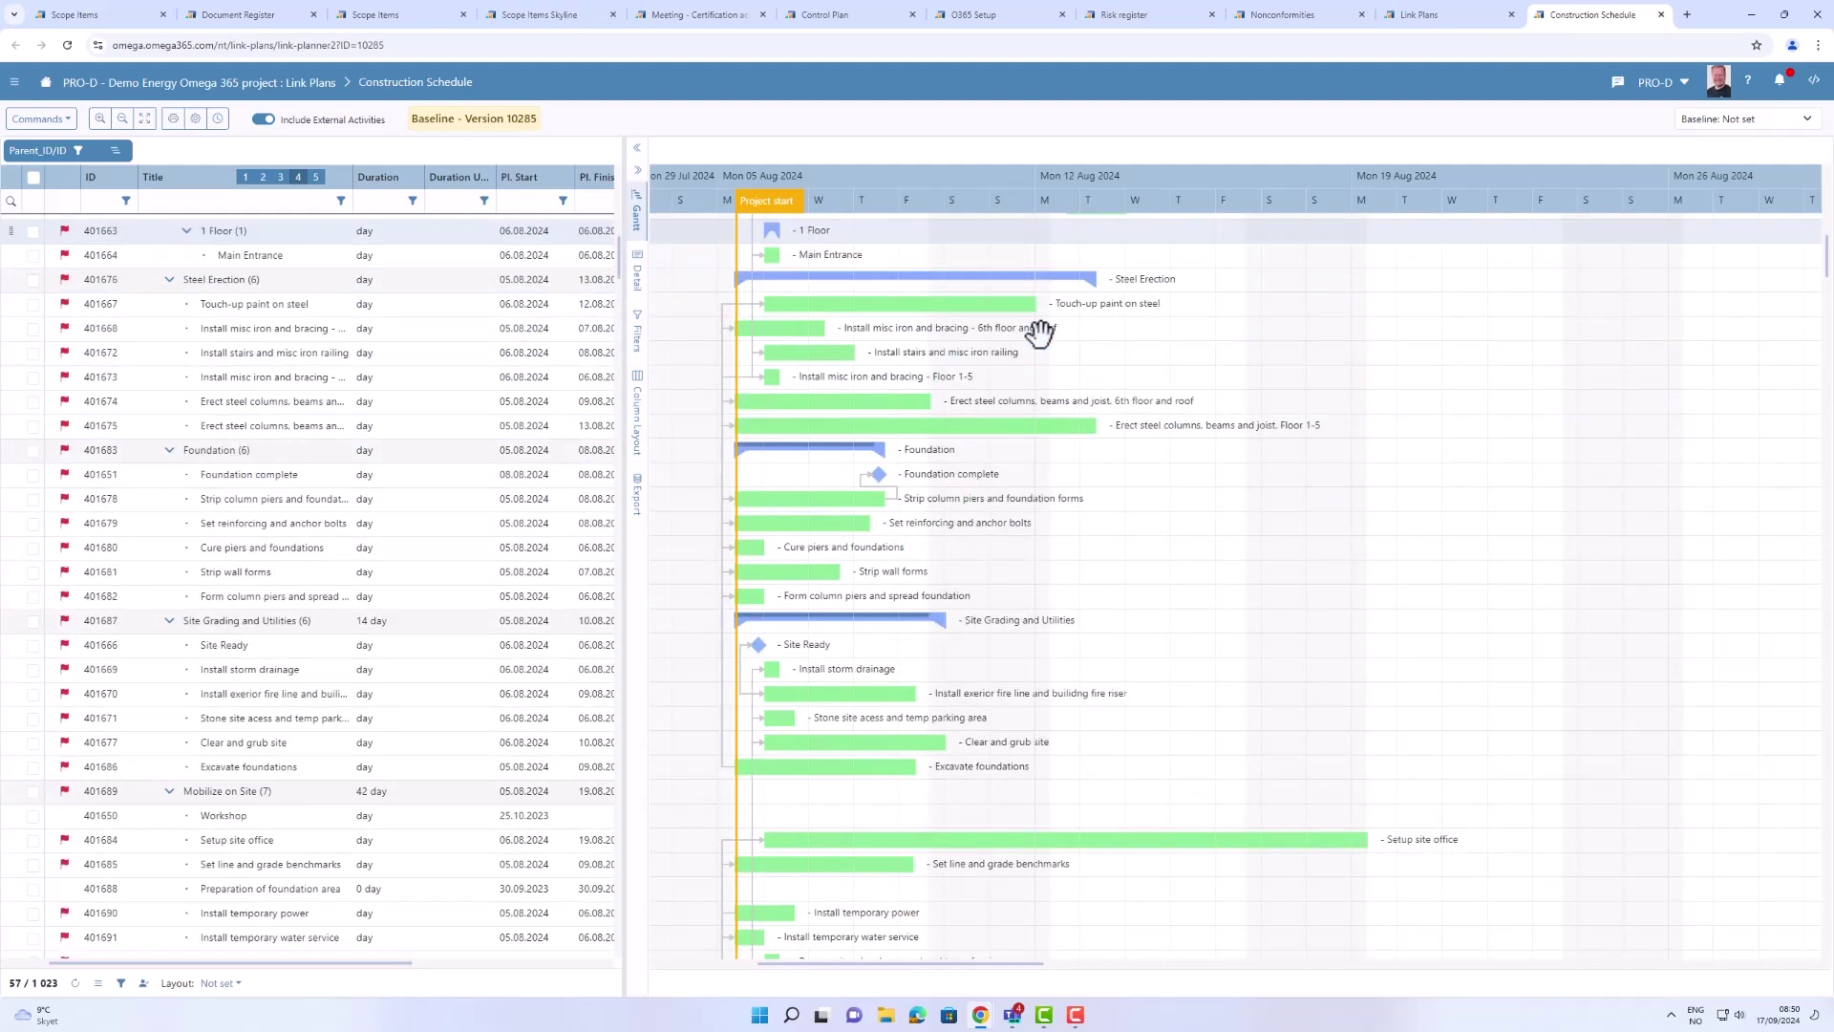
scroll(1039, 333, "down", 7)
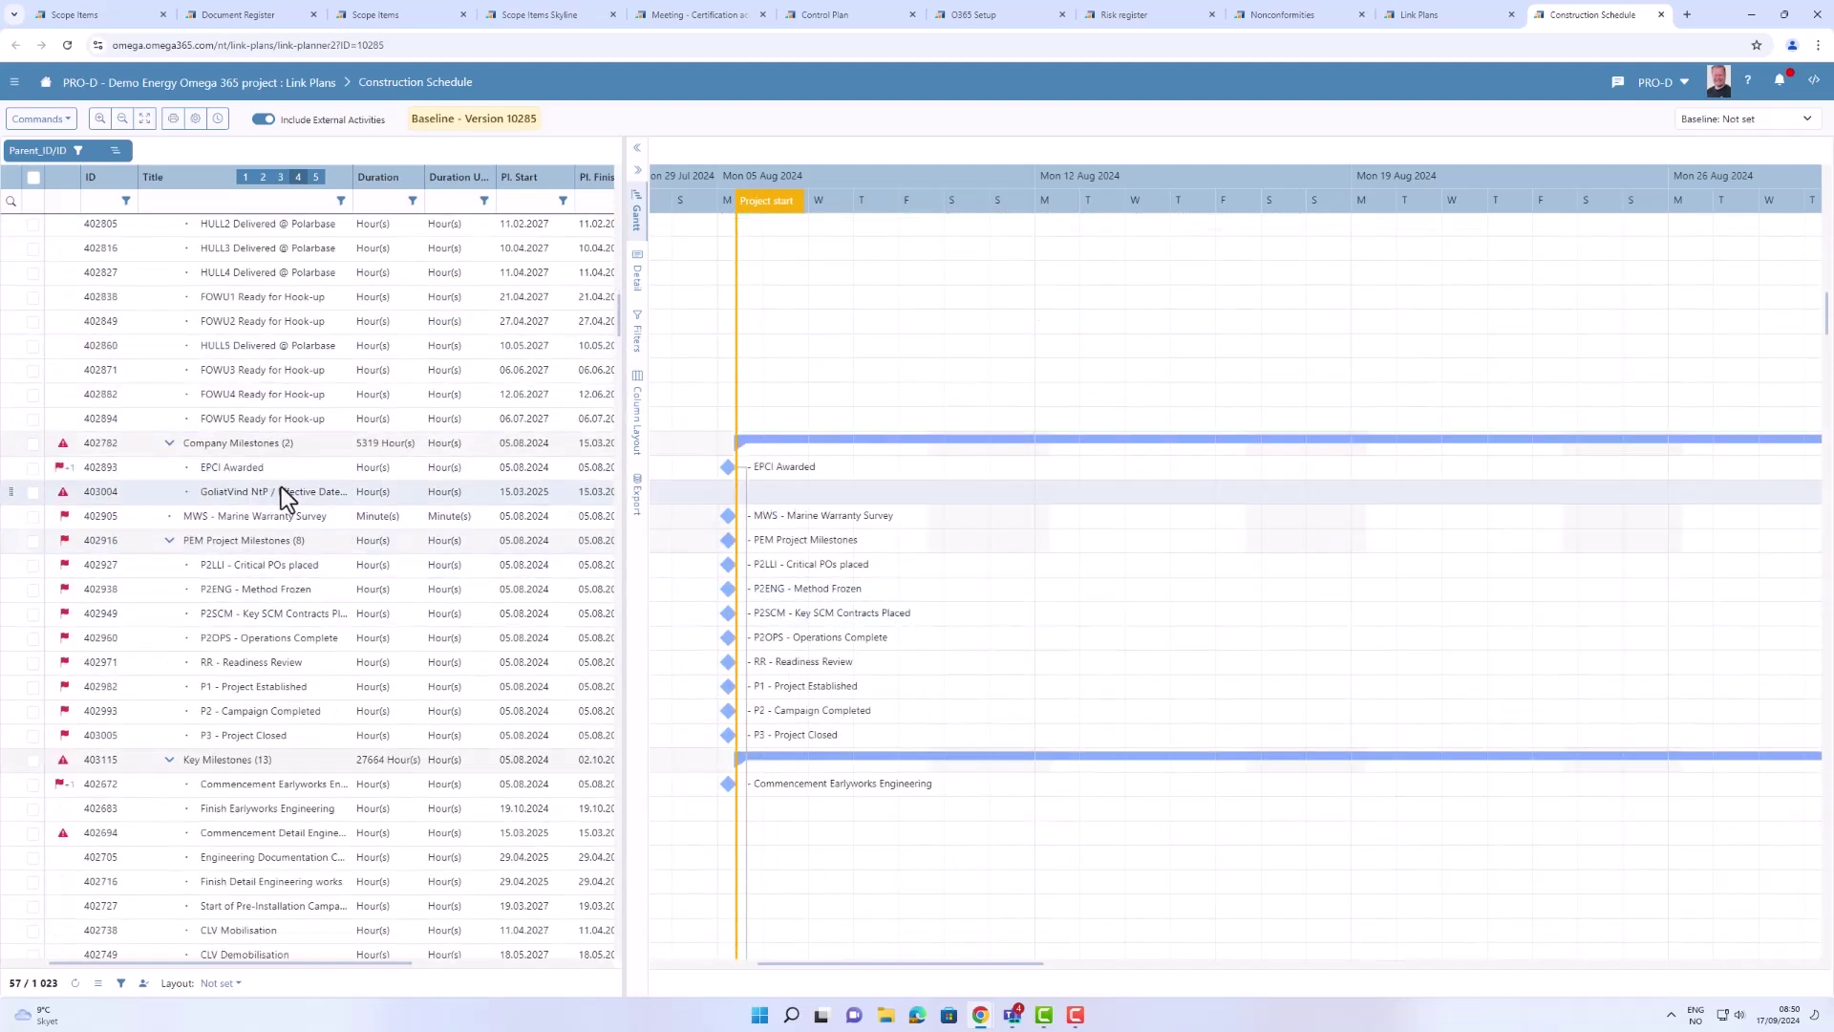
scroll(308, 487, "down", 3)
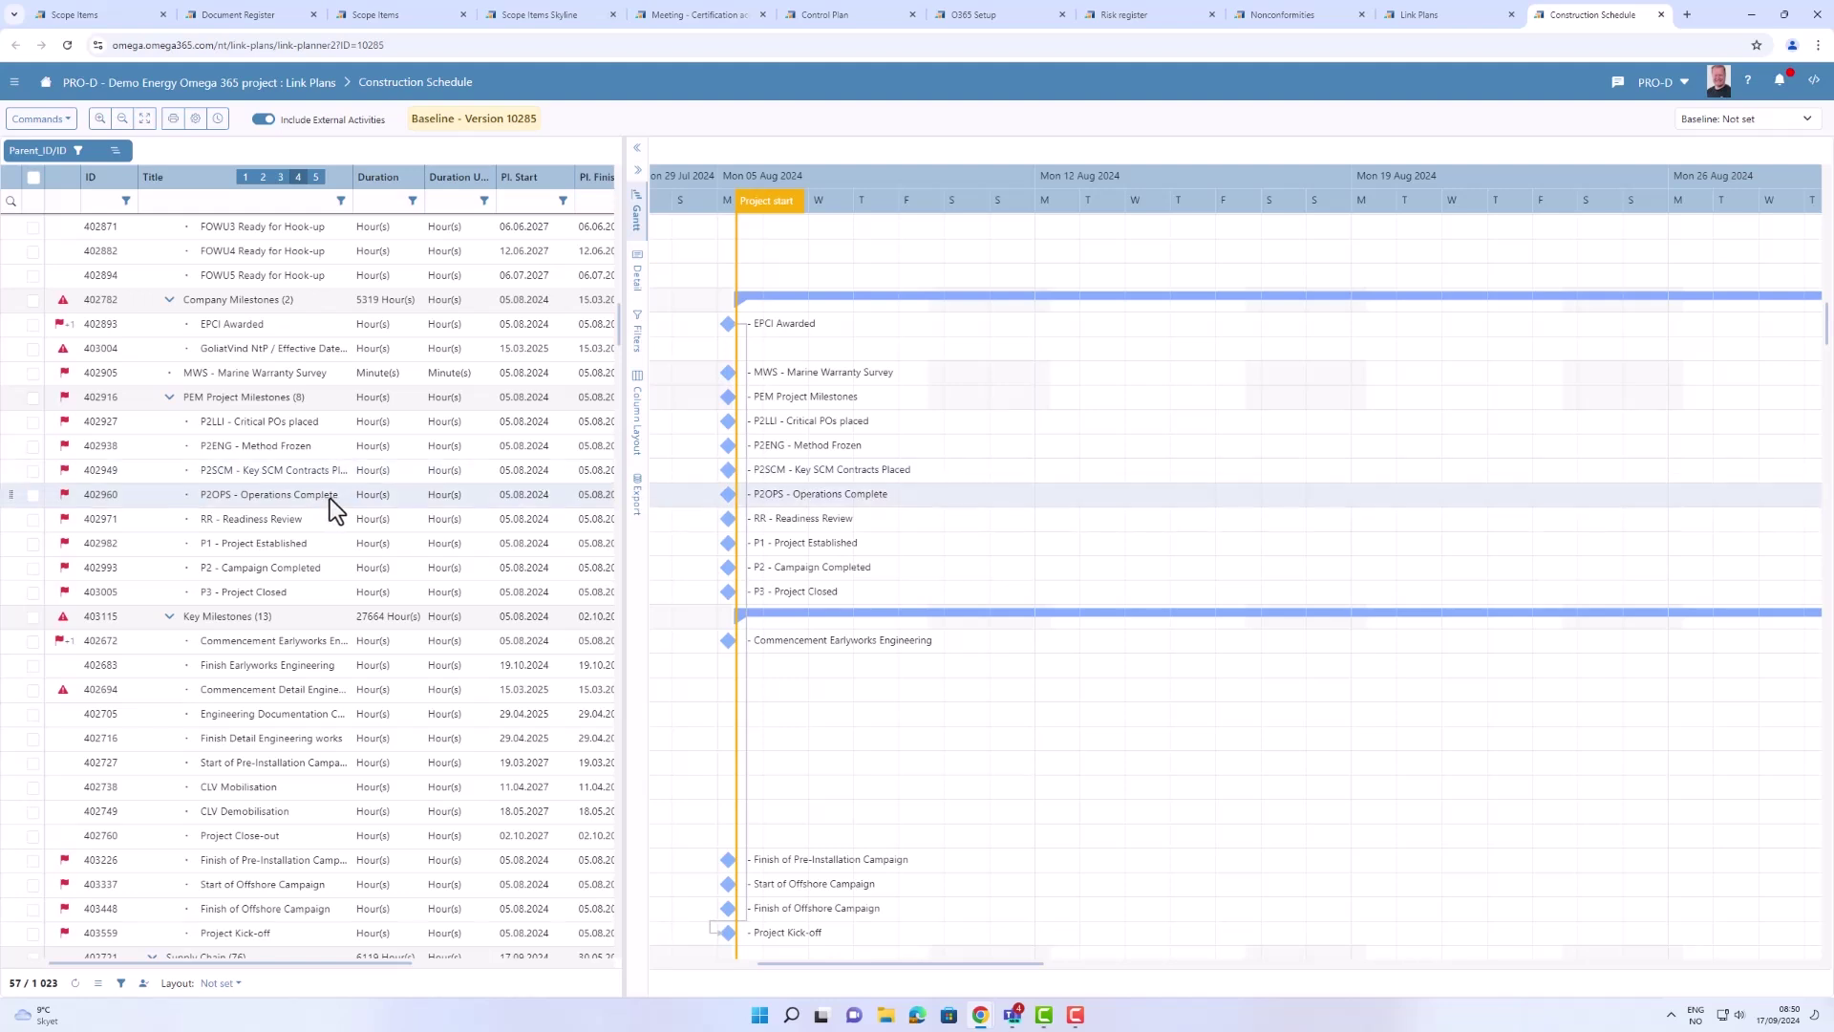
scroll(330, 497, "down", 12)
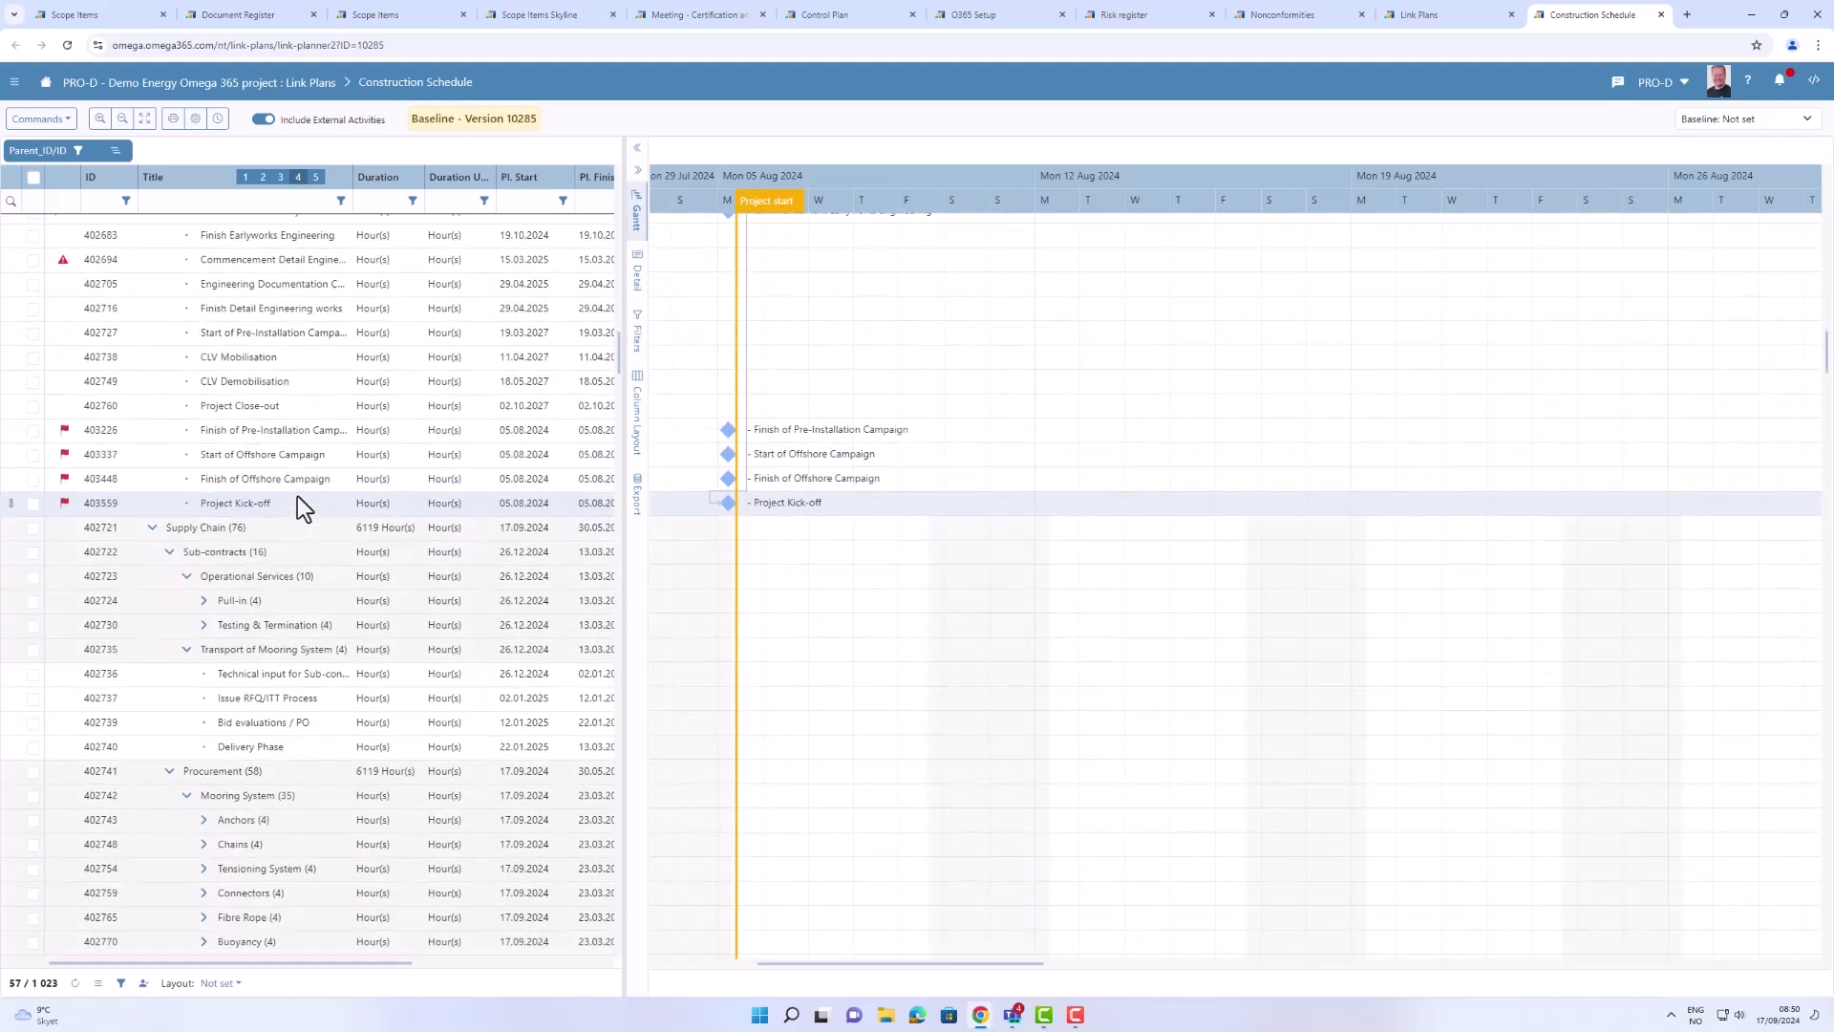
scroll(297, 497, "down", 13)
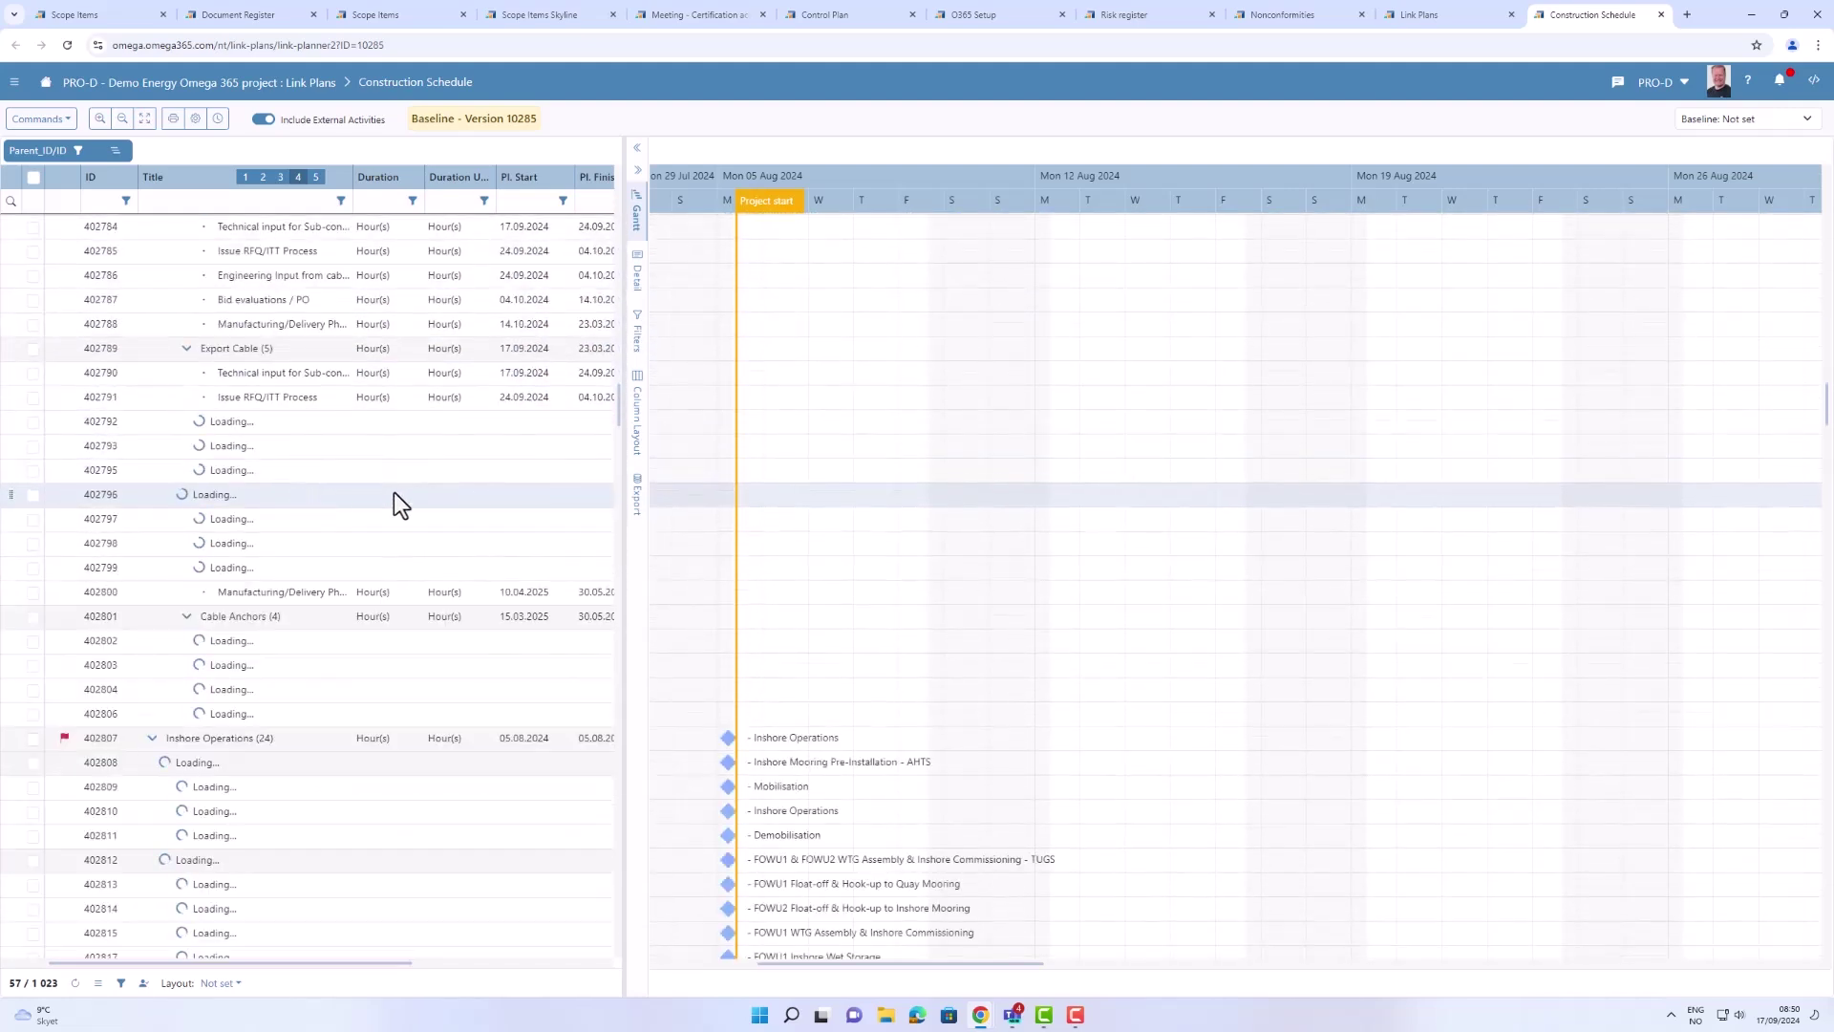
scroll(565, 556, "down", 13)
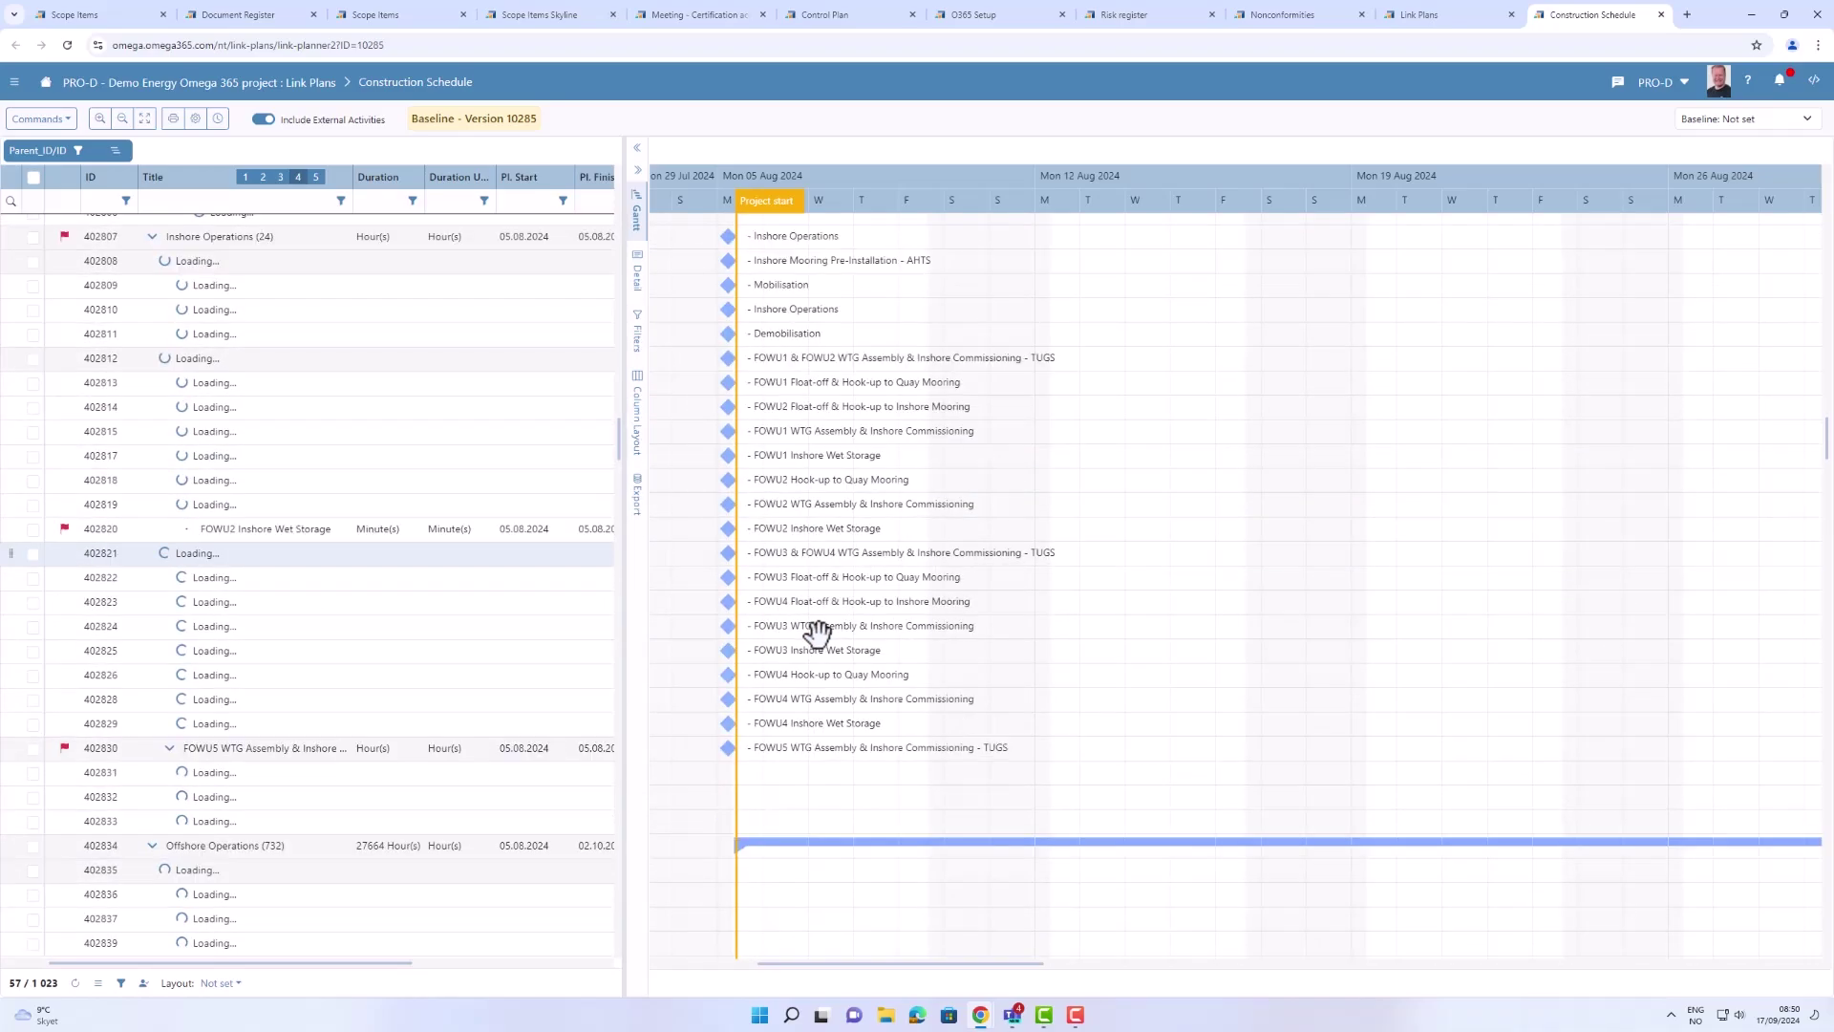